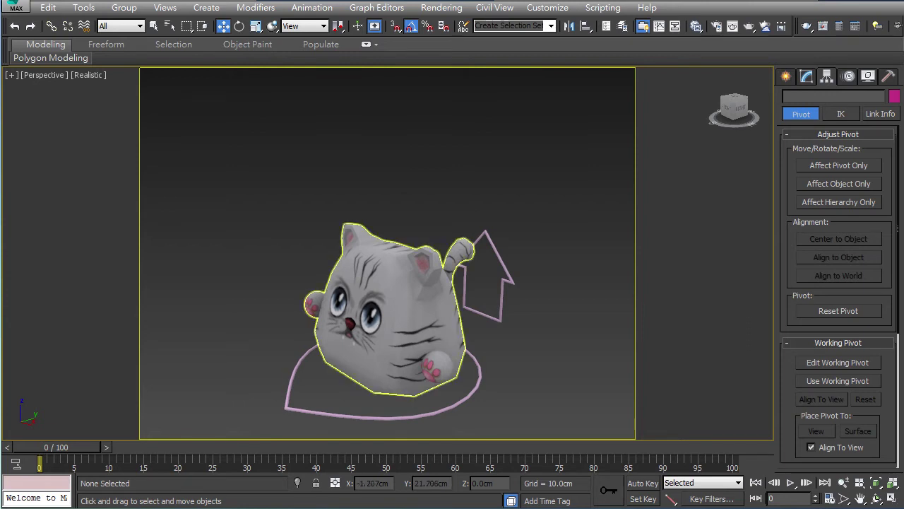
- Try lifting model_cat straight up along Z, about 28 cm on the second attempt, undoing each move
click(354, 323)
alt+middle_drag(353, 323, 353, 317)
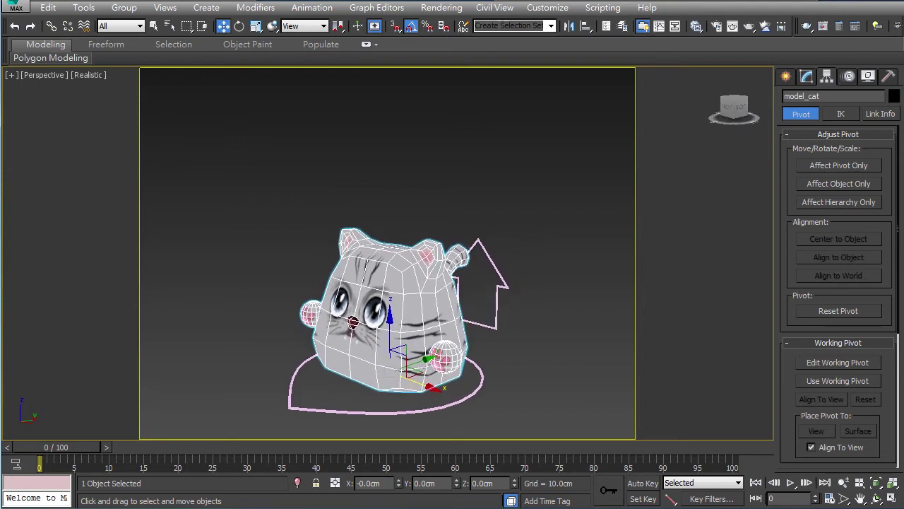
drag(389, 317, 391, 192)
key(ctrl+z)
mouse_move(354, 318)
alt+middle_down()
mouse_move(495, 322)
mouse_move(417, 353)
mouse_move(343, 322)
mouse_move(385, 321)
mouse_move(334, 319)
mouse_move(347, 322)
alt+middle_up()
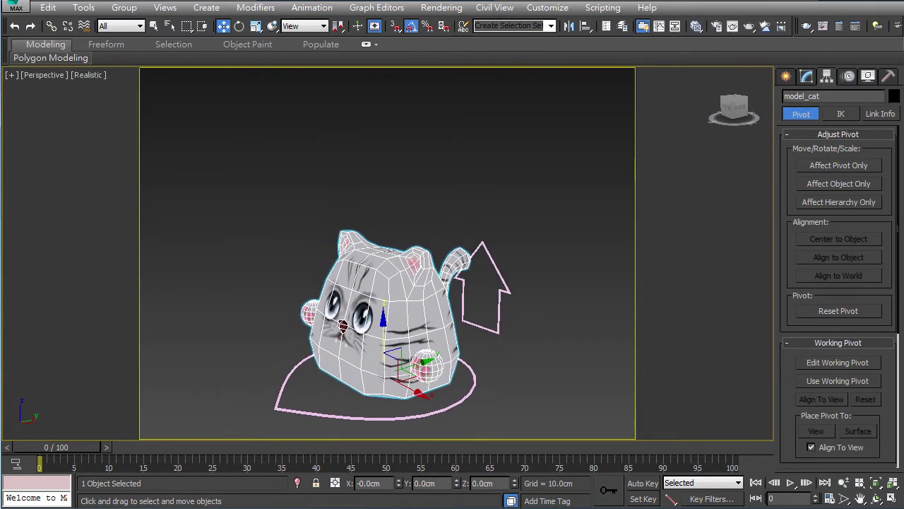
click(275, 268)
click(375, 315)
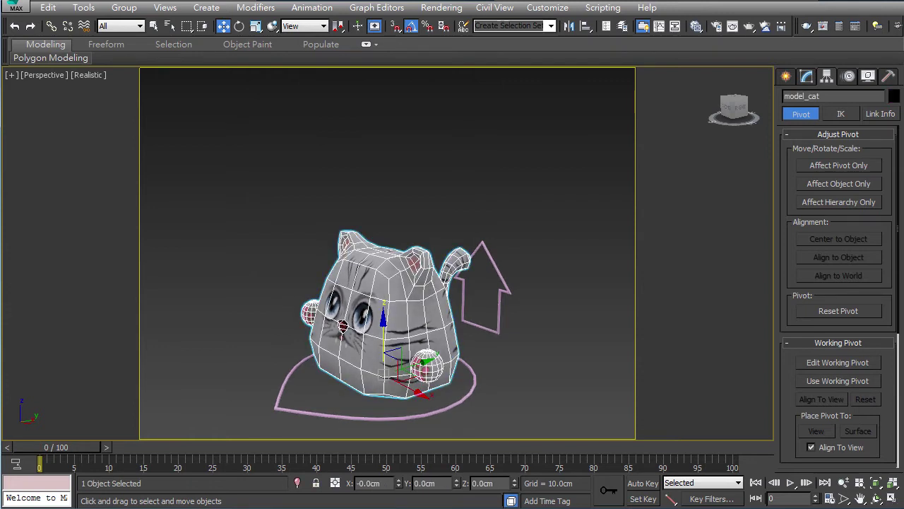
drag(384, 321, 384, 258)
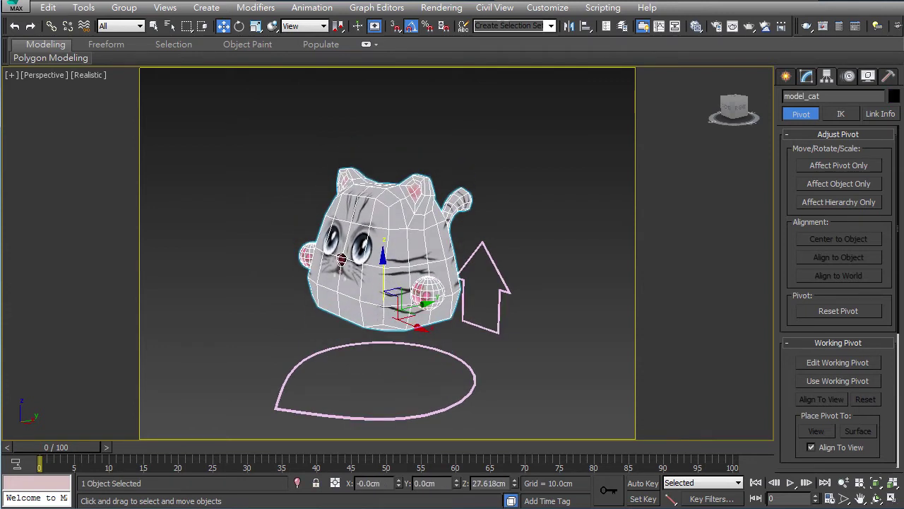
key(ctrl+z)
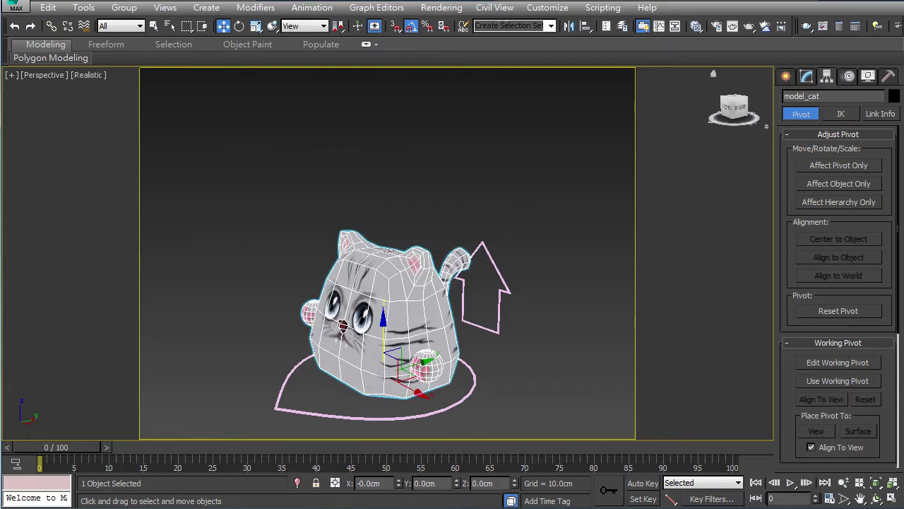
- Examine model_cat's modifier stack, including the Morpher channel list and the Material ID parameter, and clear the selection
click(807, 77)
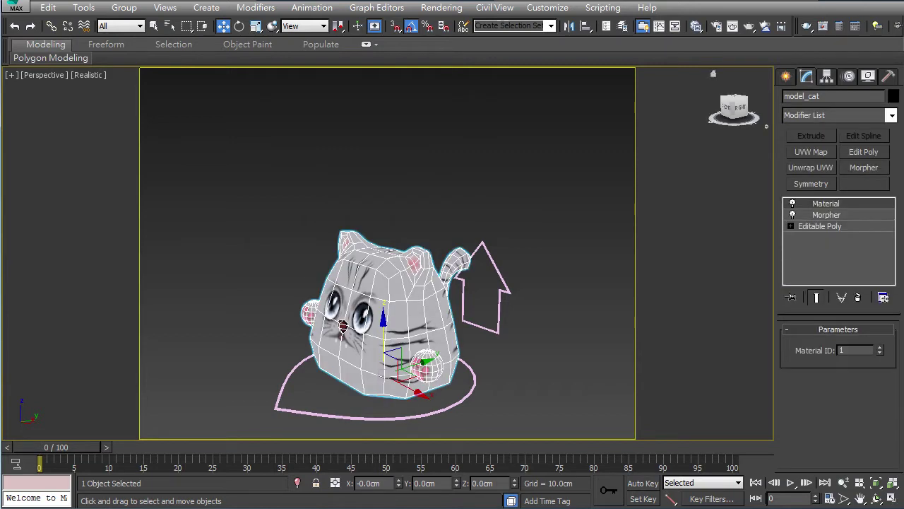
click(827, 215)
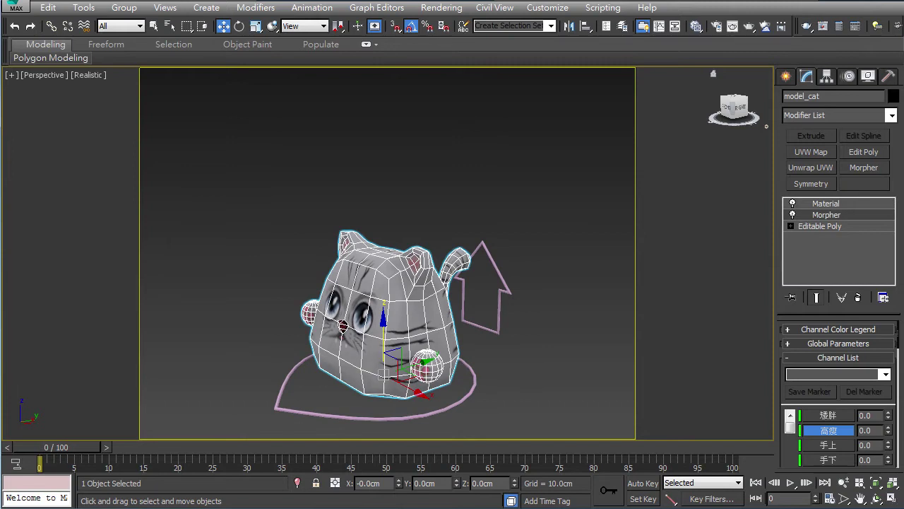
click(826, 204)
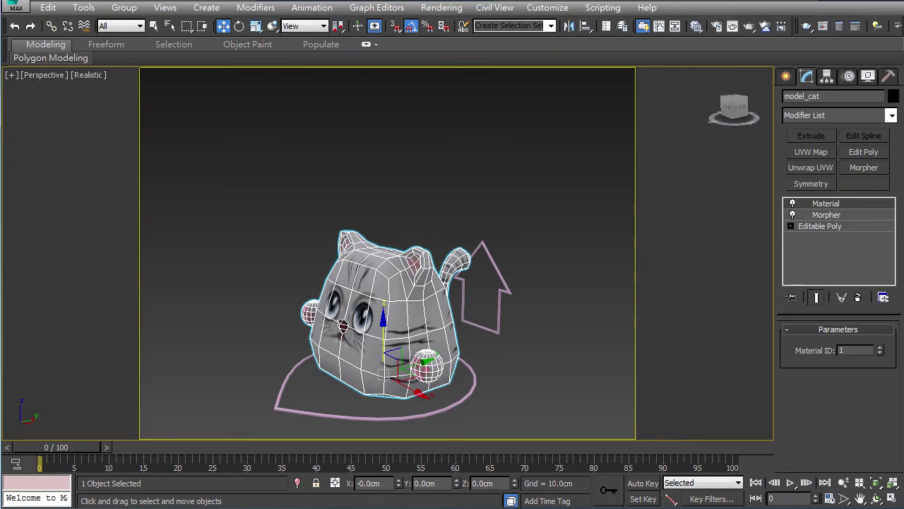
click(548, 226)
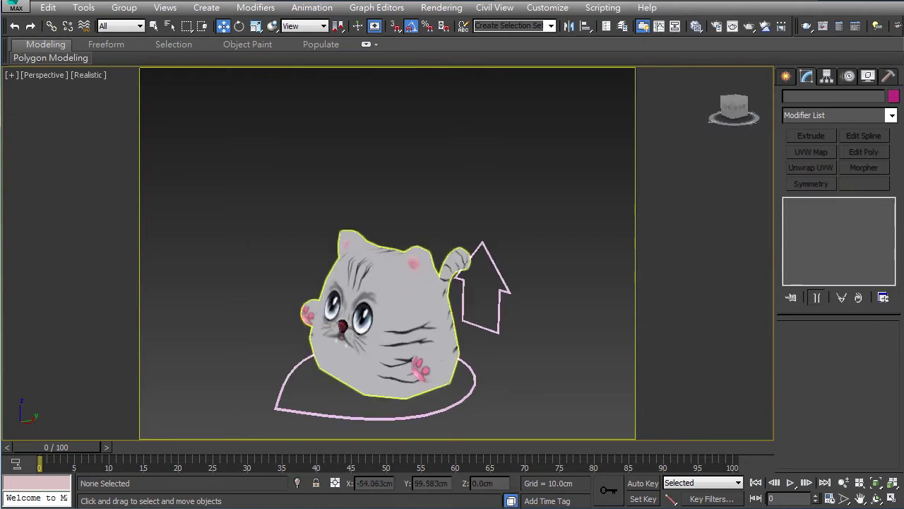
- Select the cc_up arrow beside the cat and examine its shape as the vertical movement control
click(488, 328)
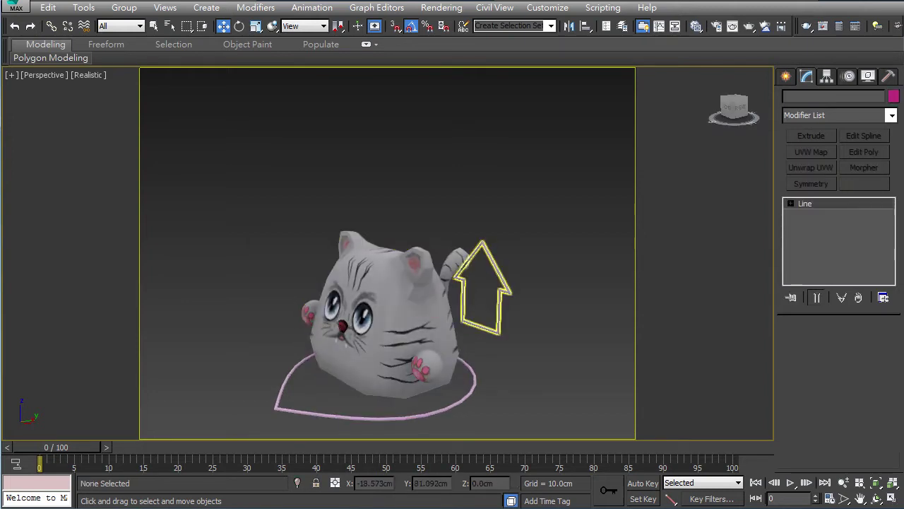
drag(479, 344, 481, 286)
drag(482, 244, 482, 271)
drag(479, 315, 478, 346)
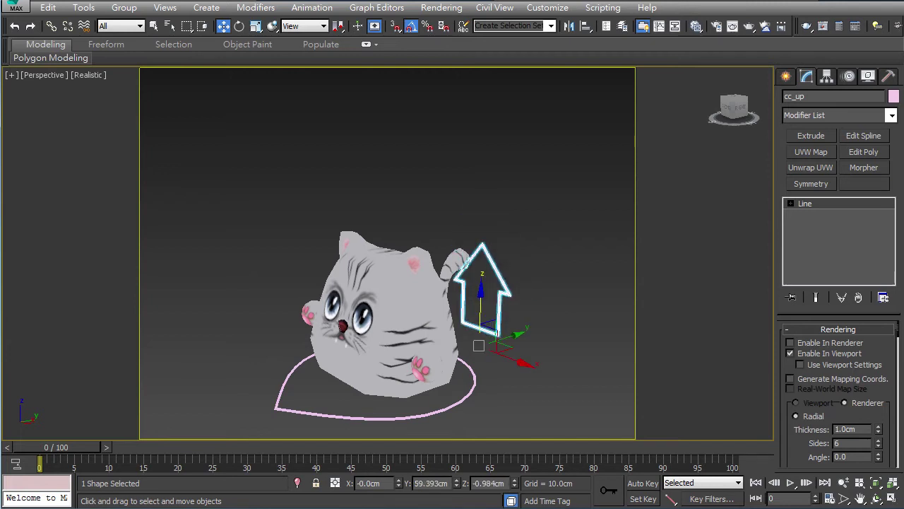
- Try rotating the cc_rotation ring under the cat, undo the rotation and clear the selection
click(473, 369)
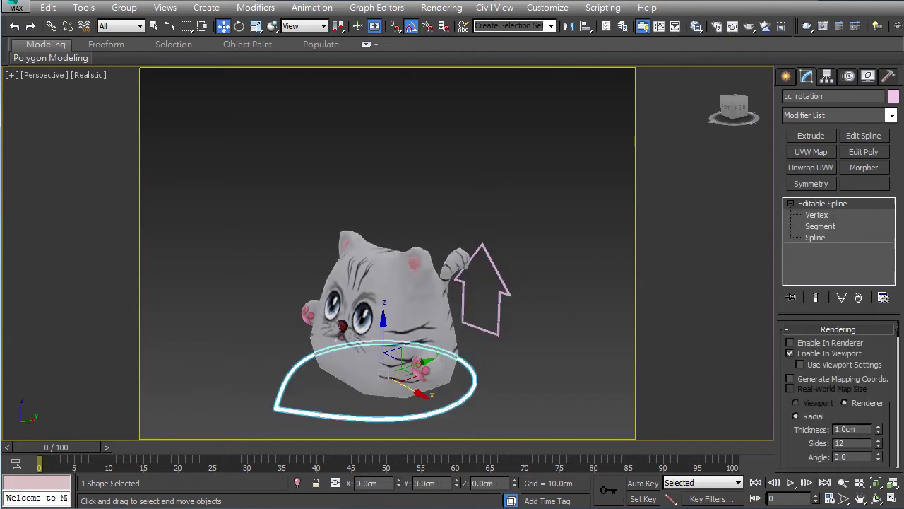
key(e)
drag(403, 396, 422, 394)
key(ctrl+z)
mouse_move(422, 394)
alt+middle_down()
mouse_move(447, 418)
mouse_move(422, 413)
mouse_move(416, 400)
mouse_move(416, 409)
alt+middle_up()
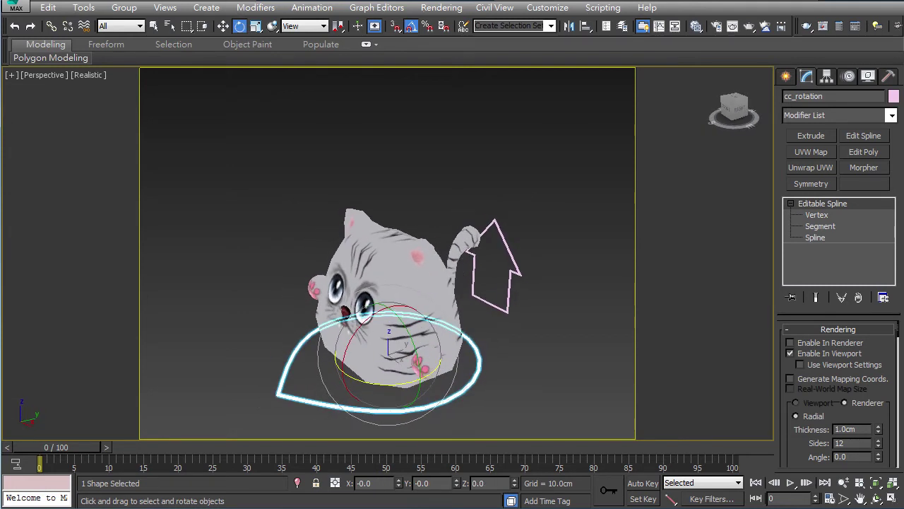
click(510, 376)
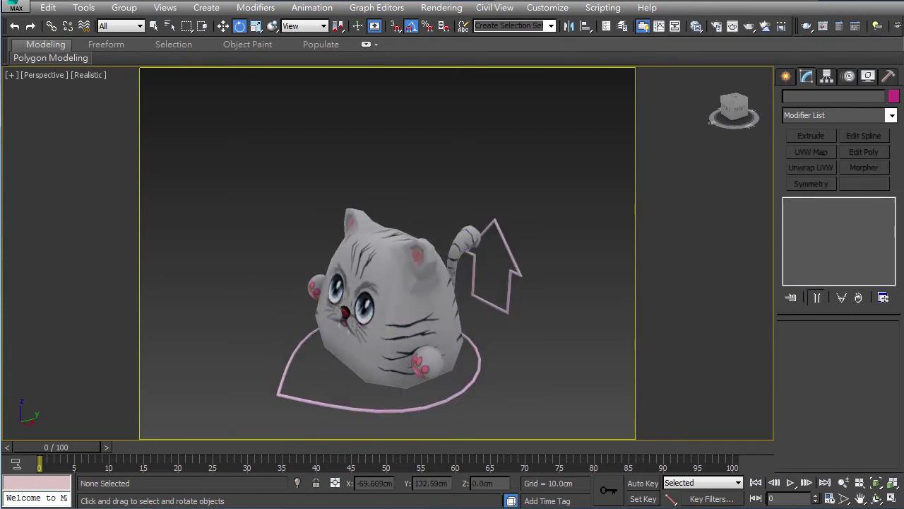
alt+middle_drag(487, 332, 470, 288)
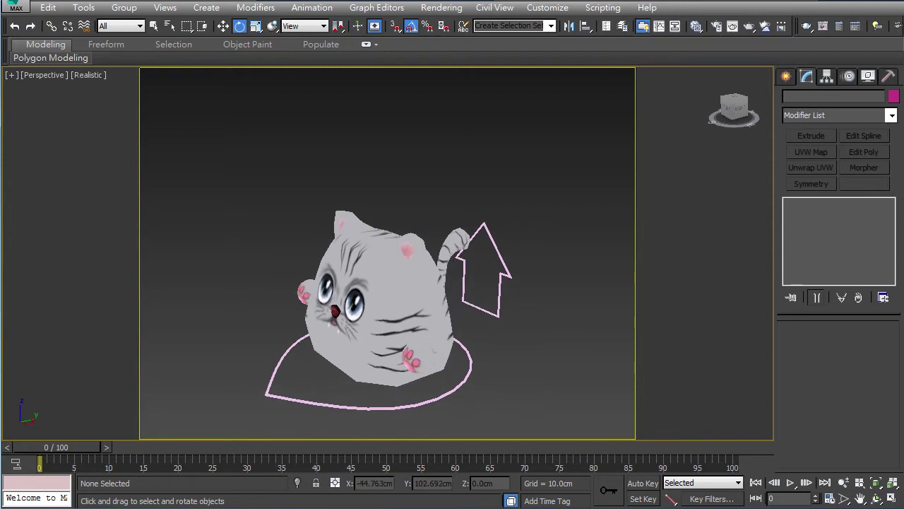
click(393, 342)
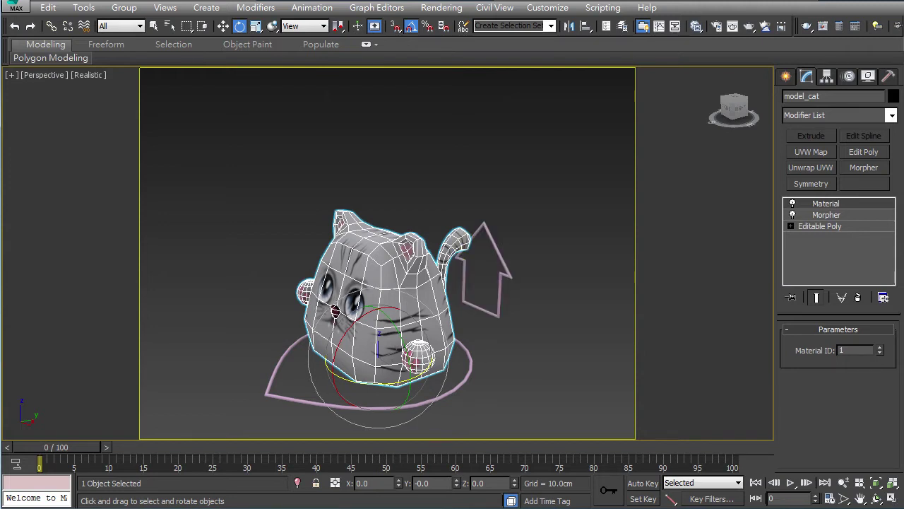
click(424, 403)
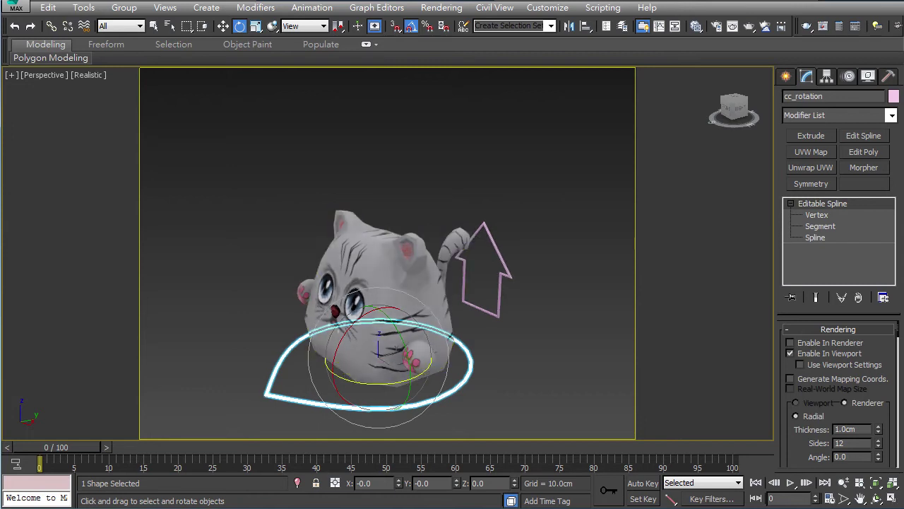
click(439, 211)
alt+middle_drag(381, 353, 356, 340)
middle_drag(357, 341, 400, 283)
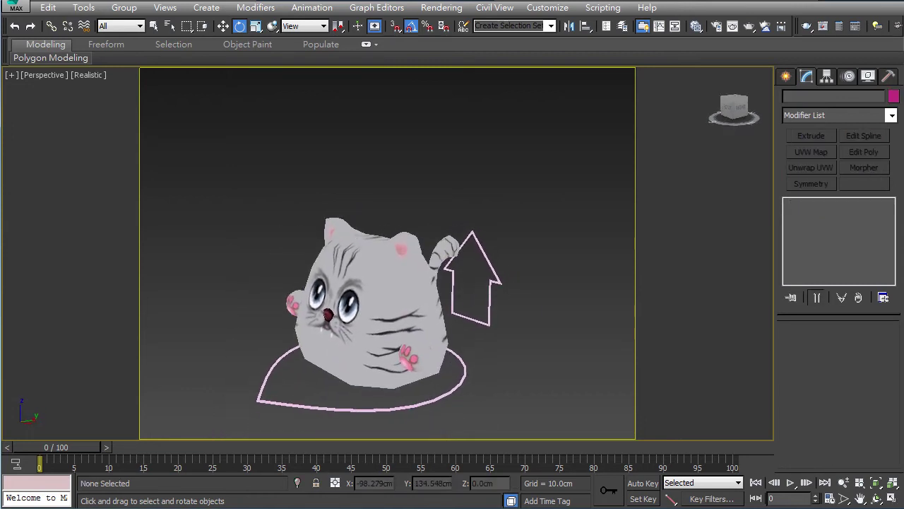
- Link model_cat to the cc_up arrow as its parent, and link cc_up to the cc_rotation ring
click(398, 285)
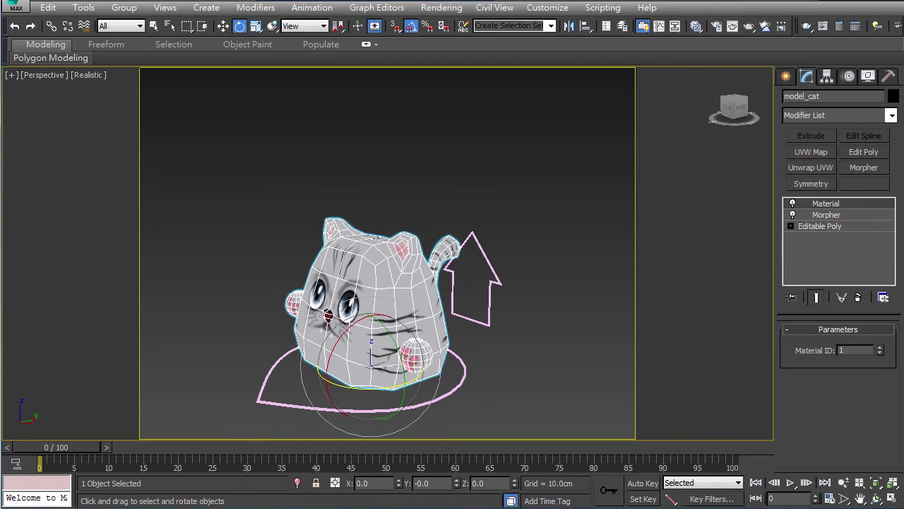
click(51, 25)
drag(424, 263, 476, 256)
click(473, 238)
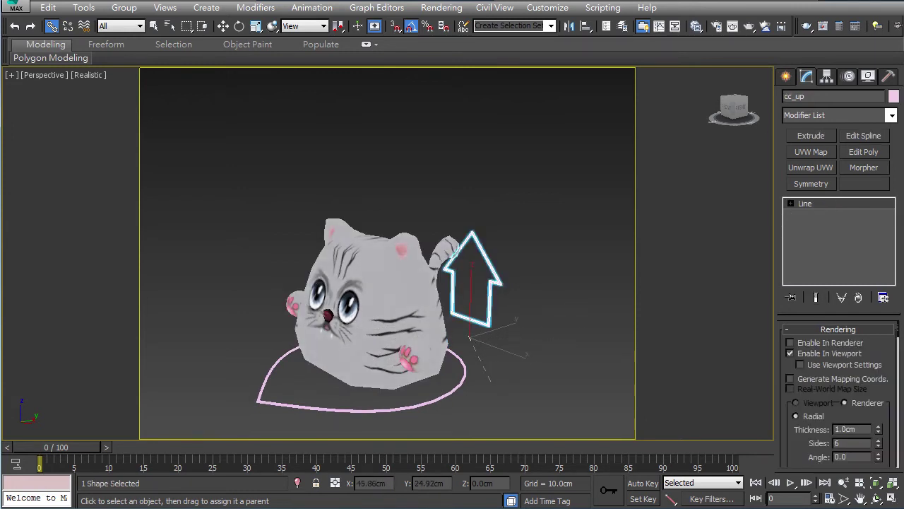
drag(490, 381, 454, 394)
click(524, 355)
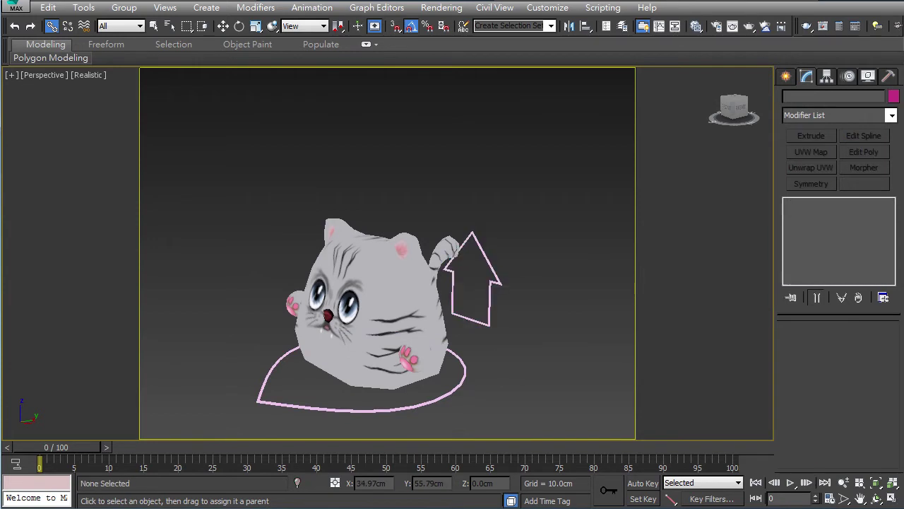
alt+middle_drag(524, 356, 508, 343)
- Apply Freeze Transform to the cc_up arrow and accept adding the extra layer of controllers
click(434, 296)
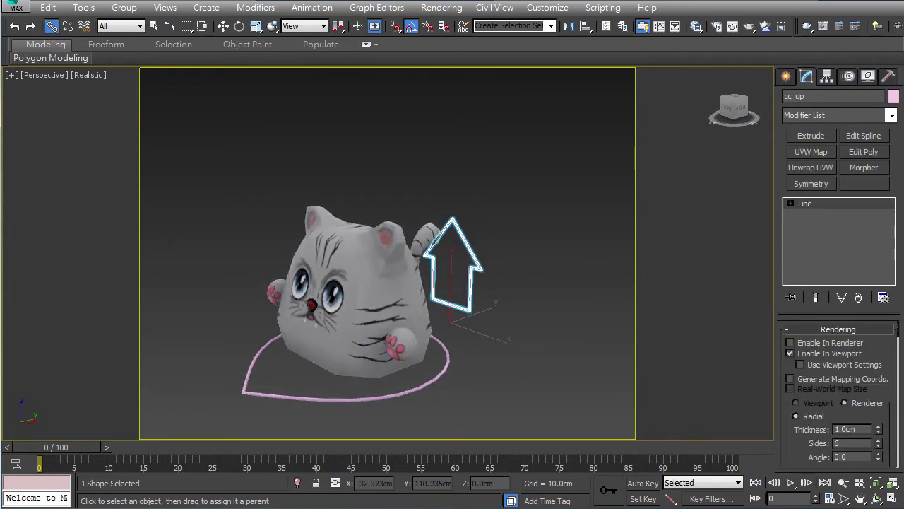
alt+right_click(465, 281)
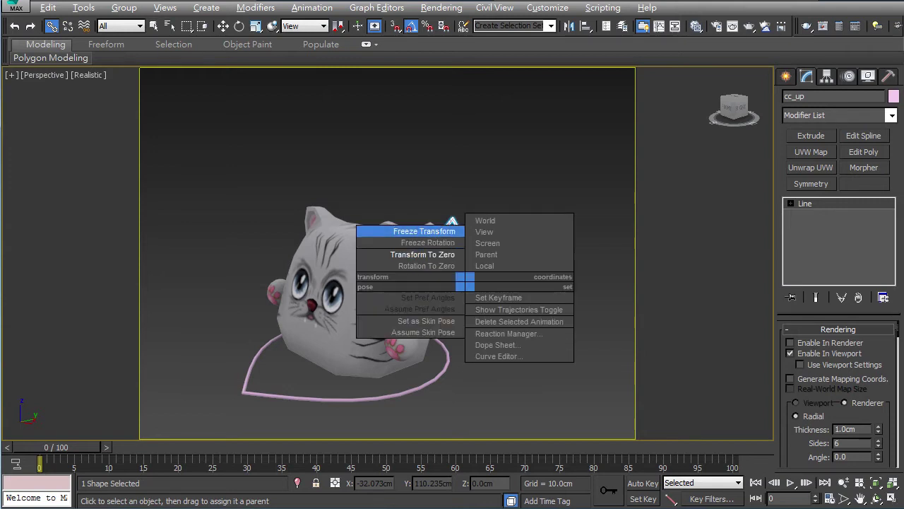
click(452, 230)
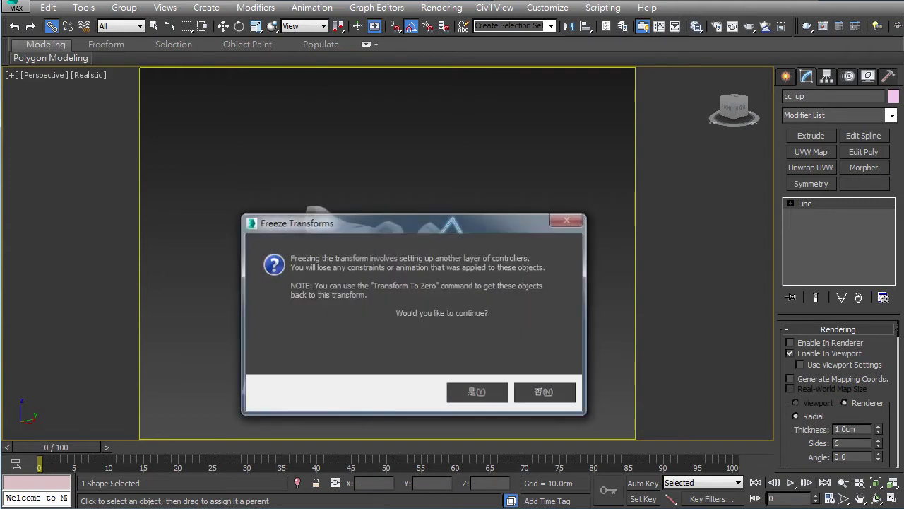
click(476, 392)
click(511, 320)
mouse_move(510, 319)
alt+middle_down()
mouse_move(537, 311)
mouse_move(515, 308)
alt+middle_up()
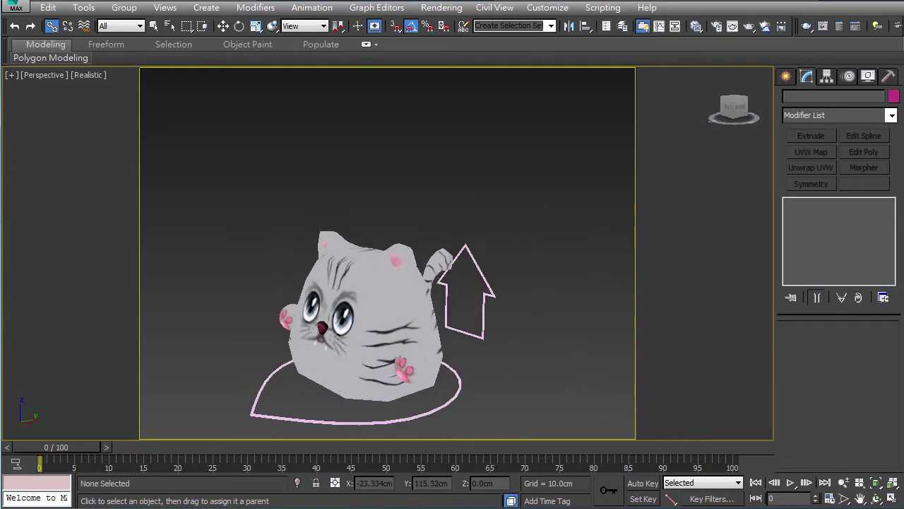
- Test cc_up by moving it to about Y 120 cm and Z 45 cm, and restore it with Transform To Zero
click(484, 311)
click(223, 26)
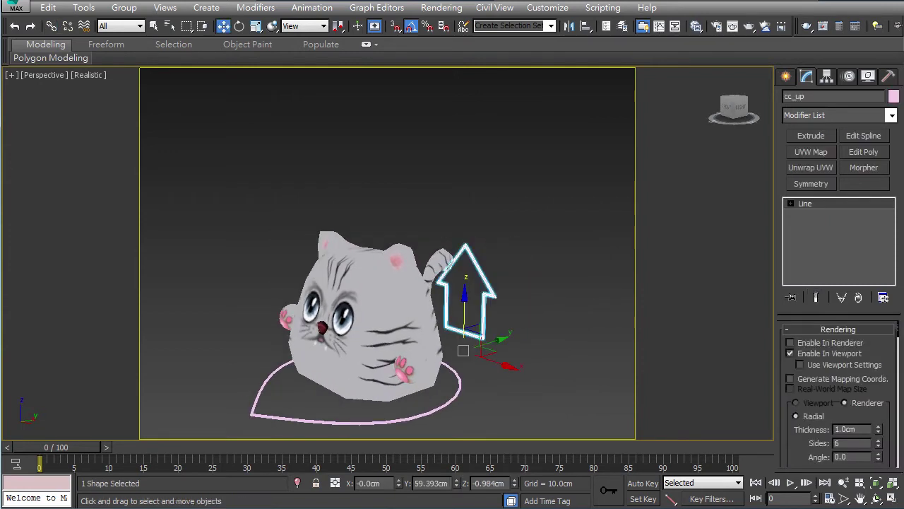
drag(474, 339, 559, 226)
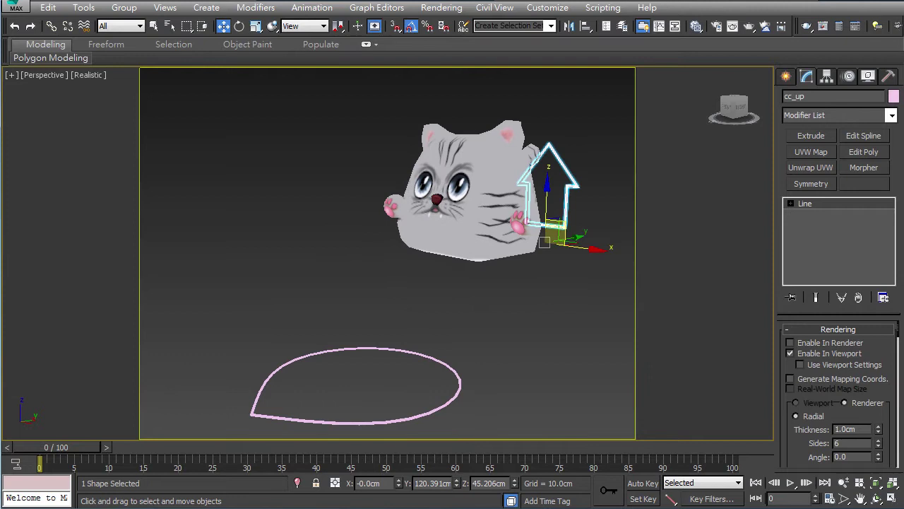
right_click(560, 211)
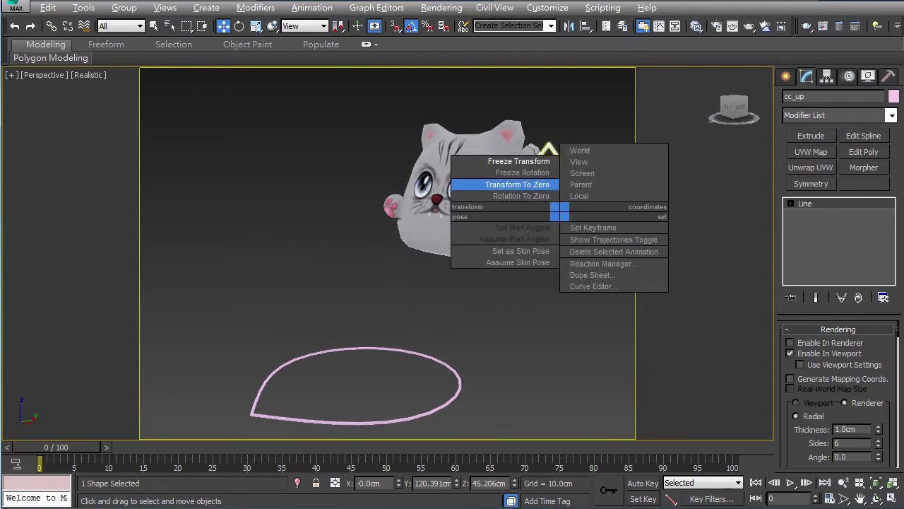
click(523, 185)
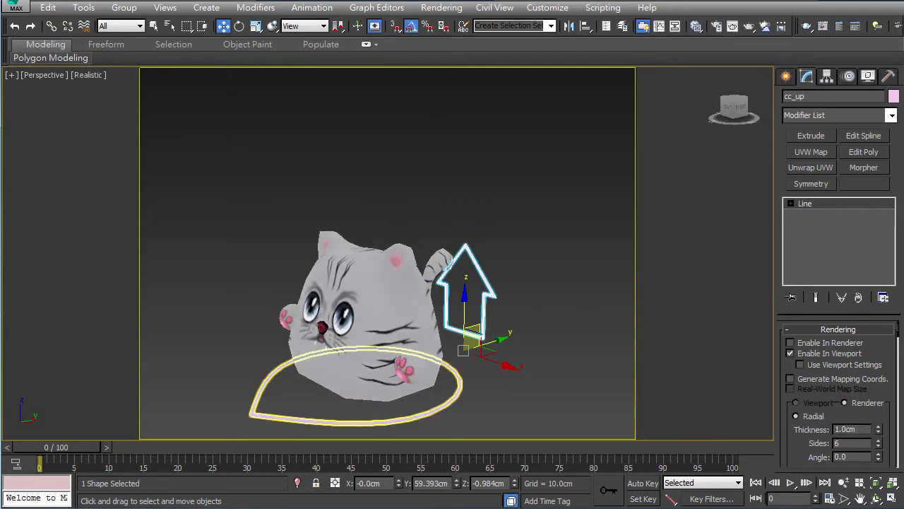
- Move the cc_rotation ring, rotate it to about X 58.5, Y 36.2 and Z 47.8 degrees, and try Transform To Zero on it
click(458, 396)
drag(400, 365, 520, 394)
click(240, 27)
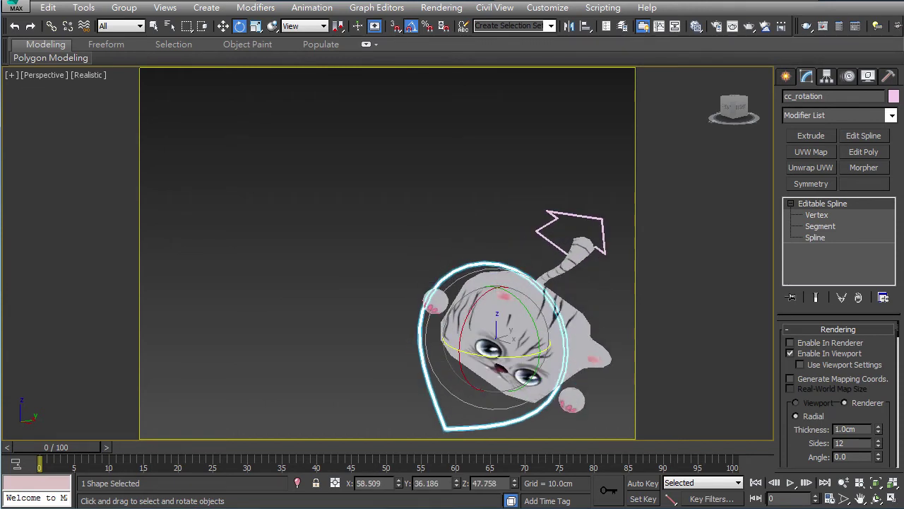
right_click(426, 352)
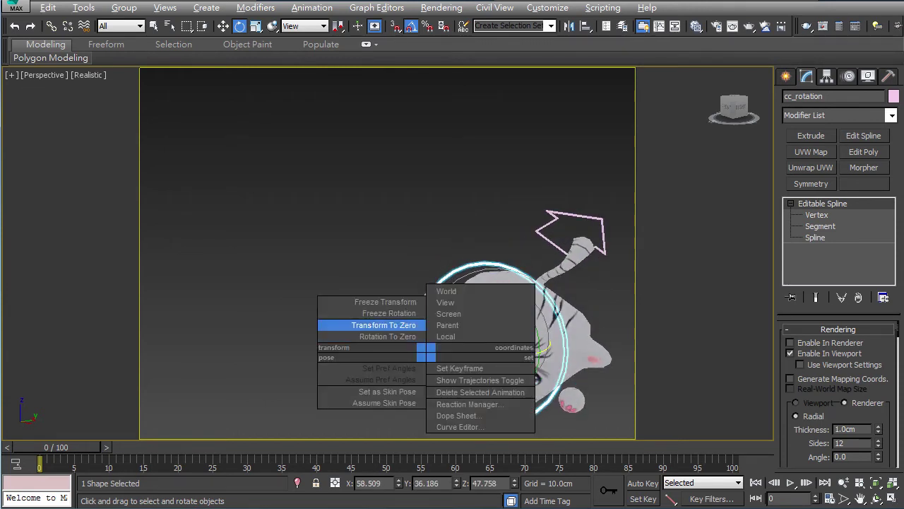
click(384, 325)
click(507, 353)
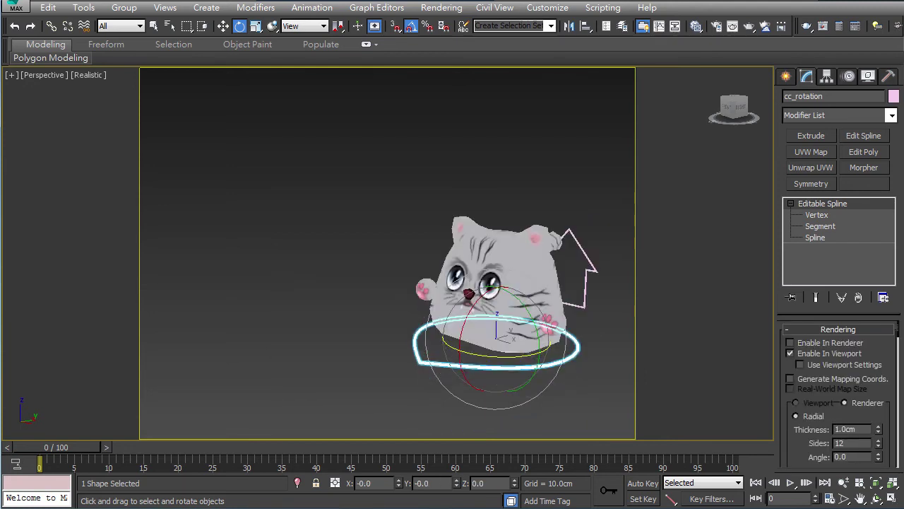
- Rotate the cc_rotation ring to about X 17.6, Y 18.9 and Z 19.7 degrees, try Transform To Zero, and undo the rotation
right_click(460, 381)
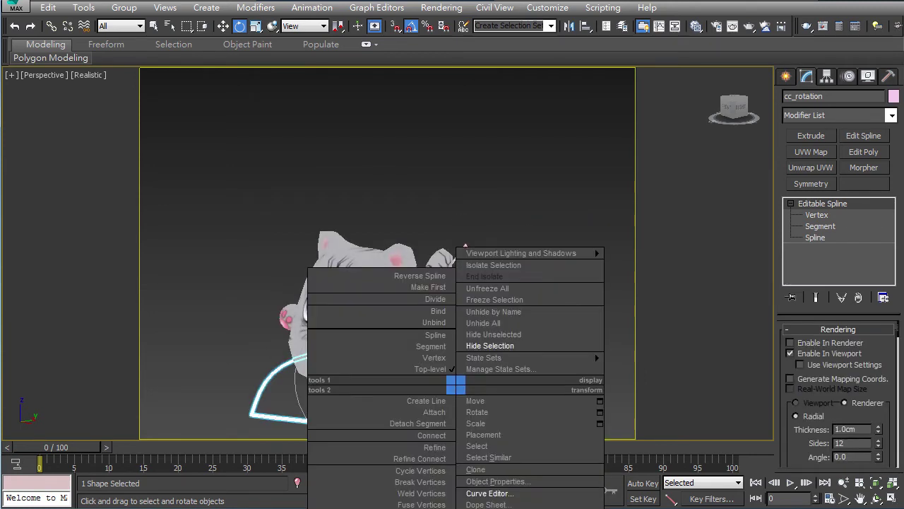
click(495, 492)
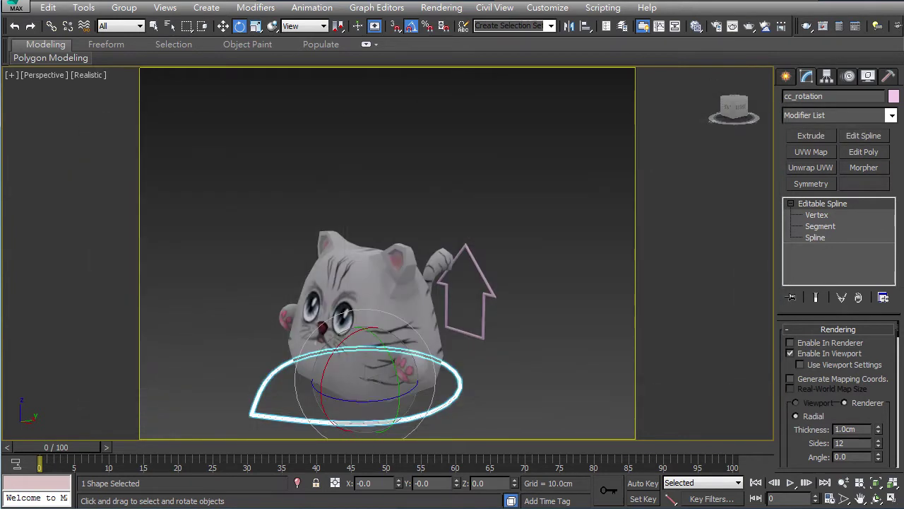
drag(364, 354, 384, 390)
alt+right_click(384, 389)
click(344, 362)
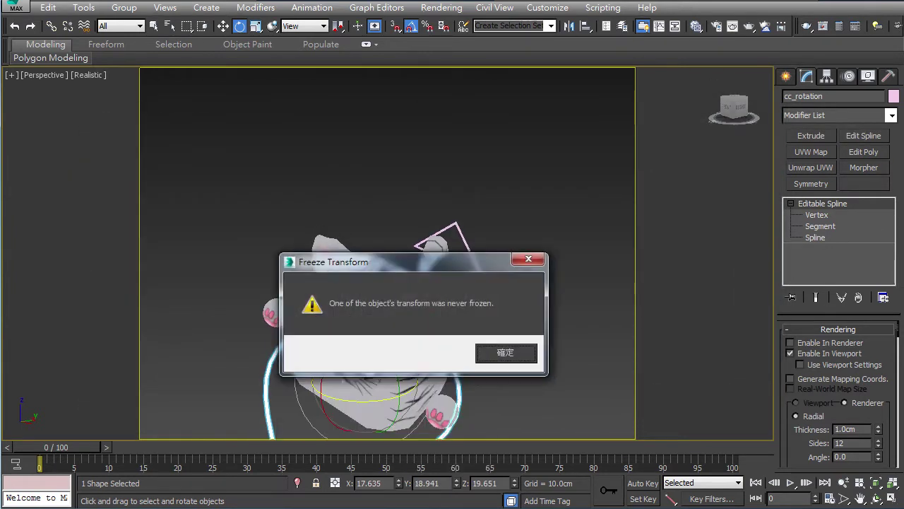
key(Return)
key(ctrl+z)
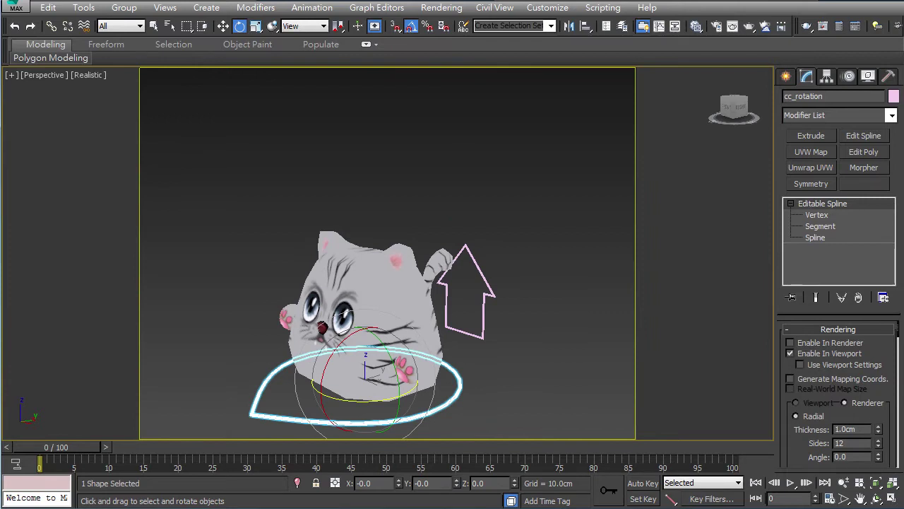
- Apply Freeze Transform to the cc_rotation ring and accept setting up another layer of controllers
alt+right_click(448, 396)
click(413, 344)
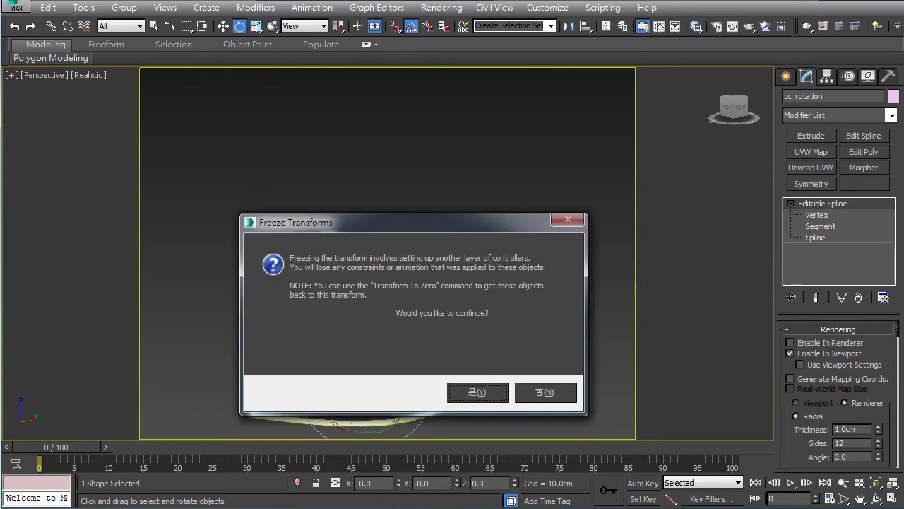
click(477, 392)
- Test the cc_rotation ring by rotating it to Y 30 degrees, restore it with Transform To Zero, and clear the selection
drag(390, 351, 404, 392)
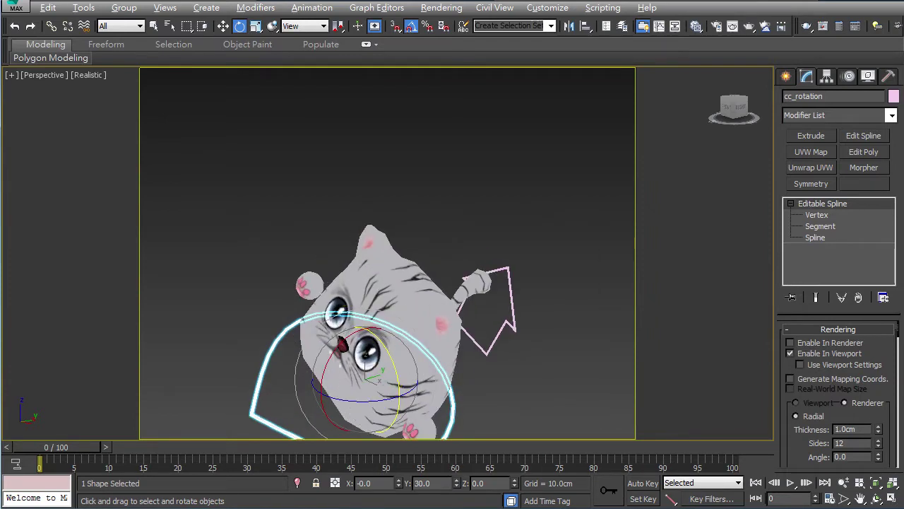
right_click(353, 371)
click(310, 350)
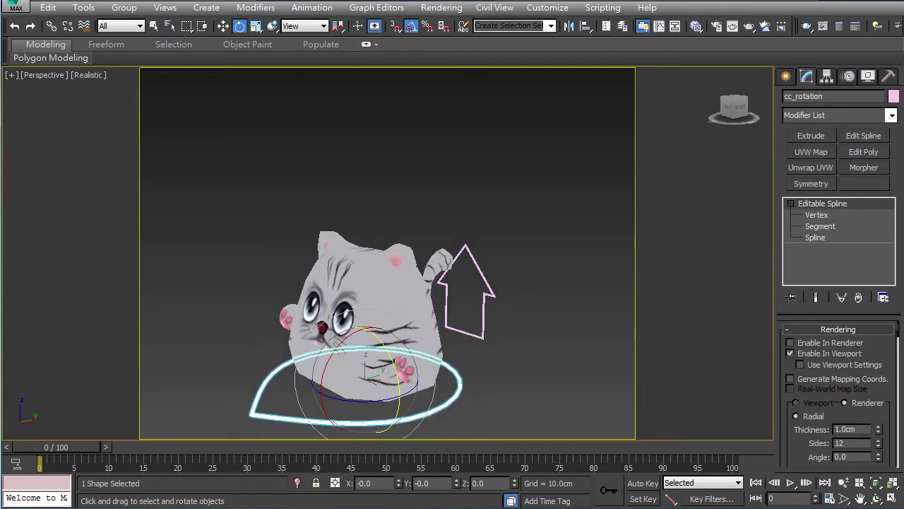
click(531, 323)
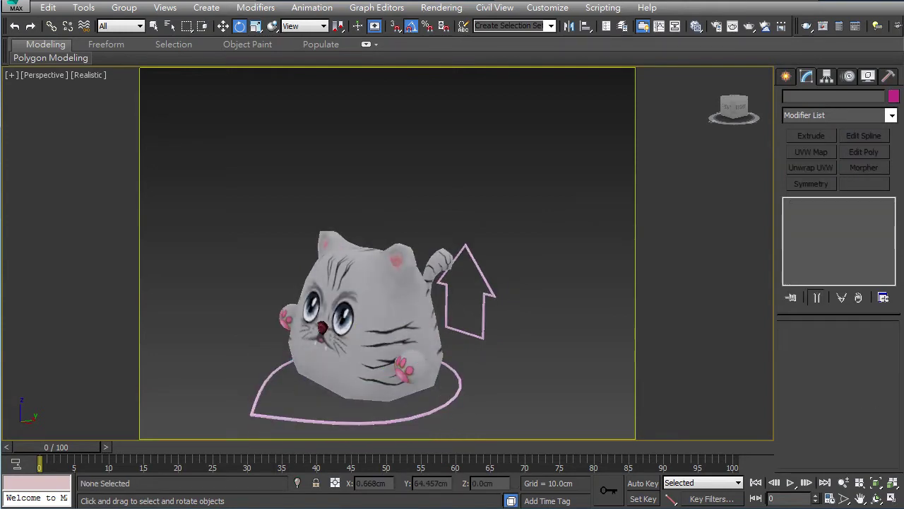
- Try rotating the cc_rotation ring around its Z axis and undo the rotation
click(454, 401)
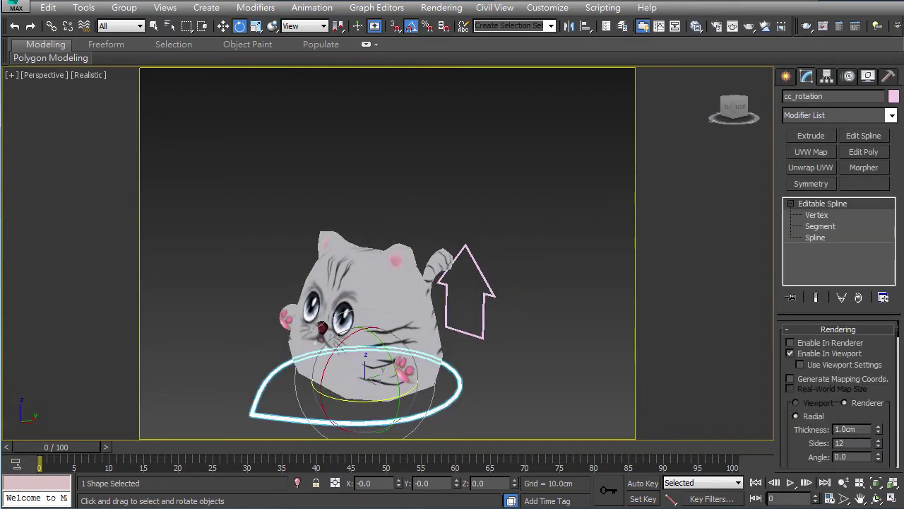
mouse_move(378, 400)
mouse_down()
mouse_move(432, 392)
mouse_move(395, 397)
mouse_up()
key(ctrl+z)
- Try rotating the cc_up arrow around its Z axis and undo the rotation
click(484, 322)
key(w)
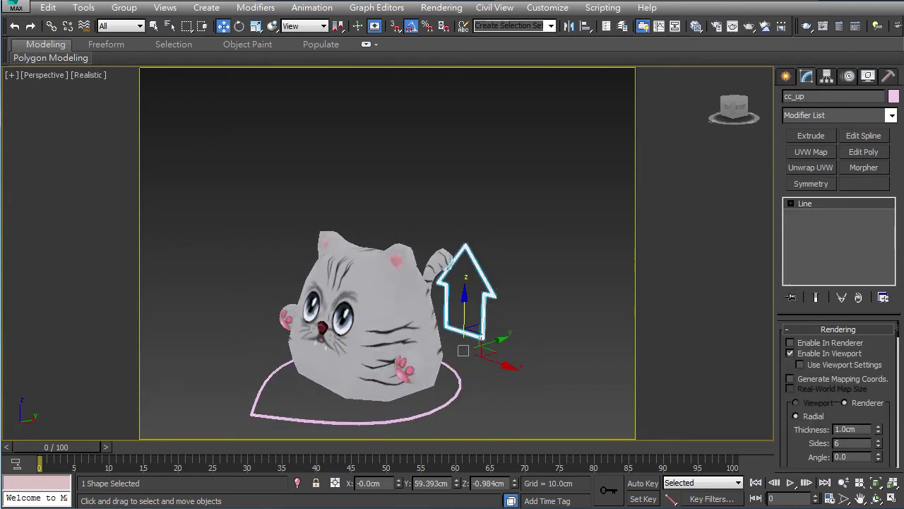
mouse_move(463, 351)
alt+middle_down()
mouse_move(481, 337)
mouse_move(469, 334)
alt+middle_up()
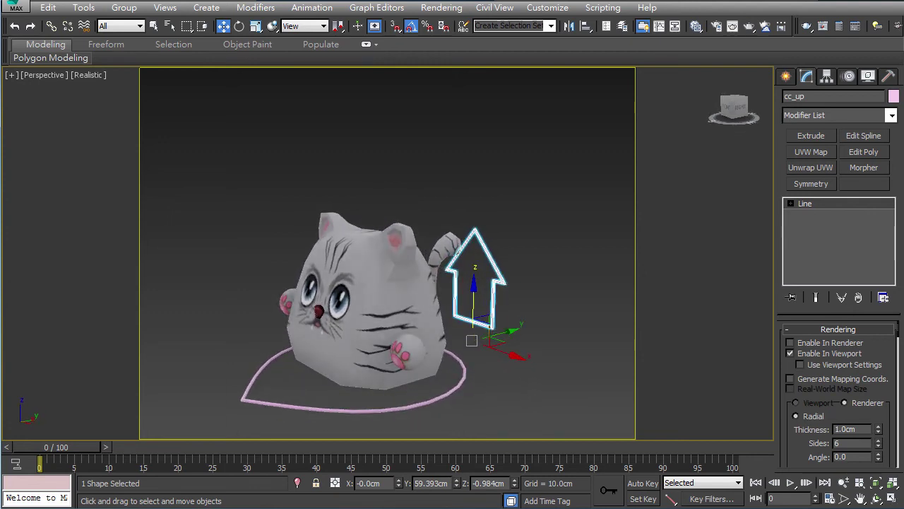
key(e)
drag(475, 335, 405, 327)
key(ctrl+z)
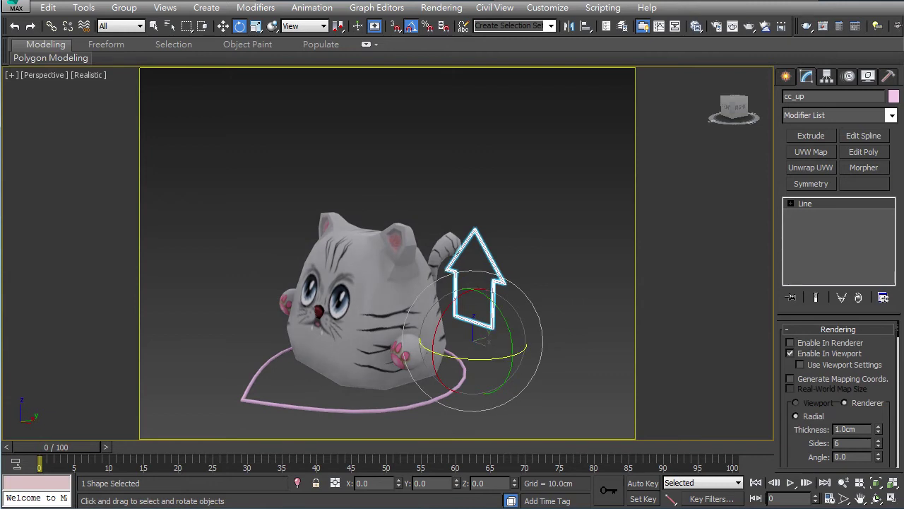
- Open the Curve Editor for the cc_up arrow and lock its entire Rotation track
right_click(490, 281)
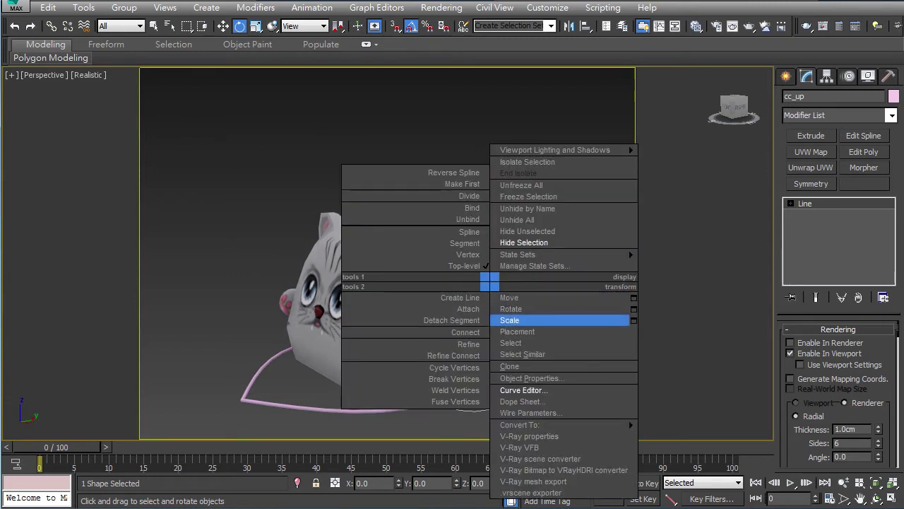
click(523, 390)
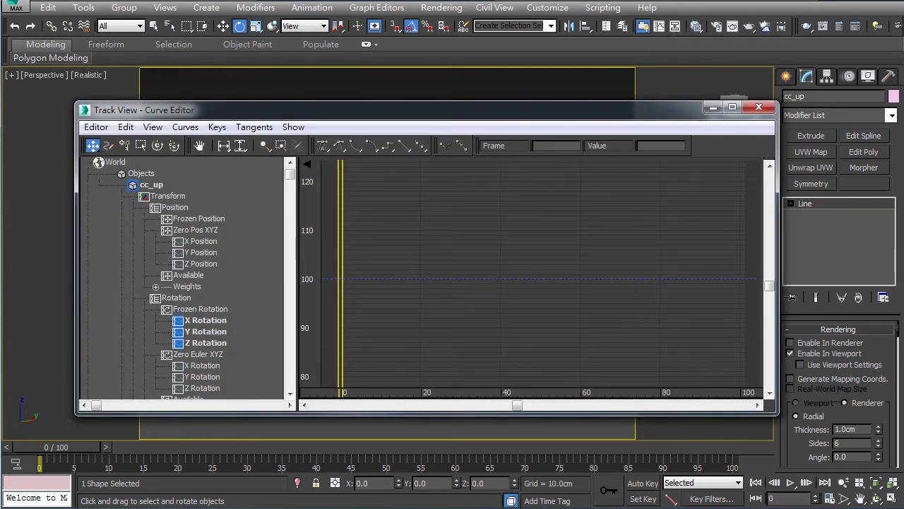
click(176, 297)
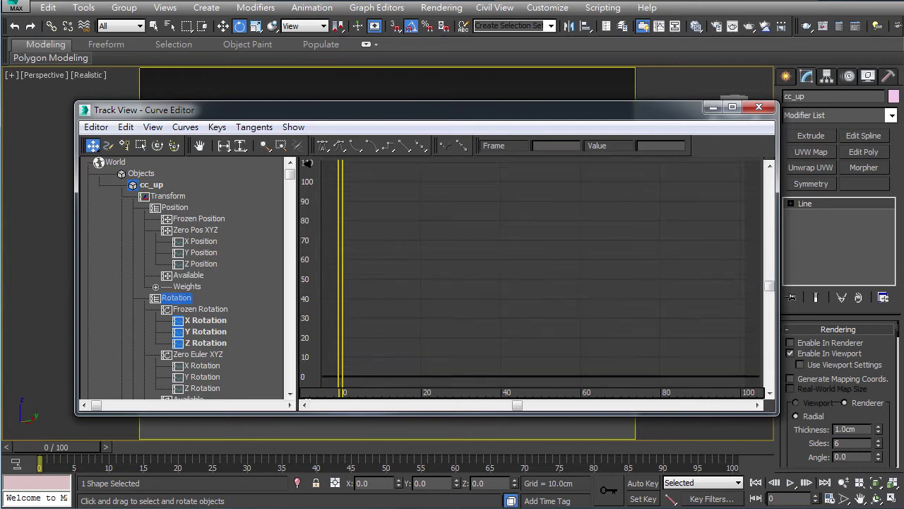
right_click(180, 296)
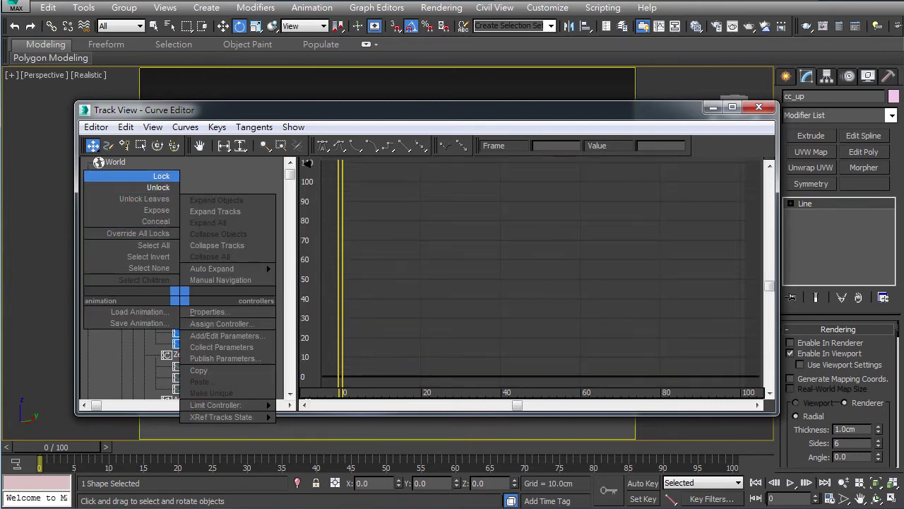
click(161, 176)
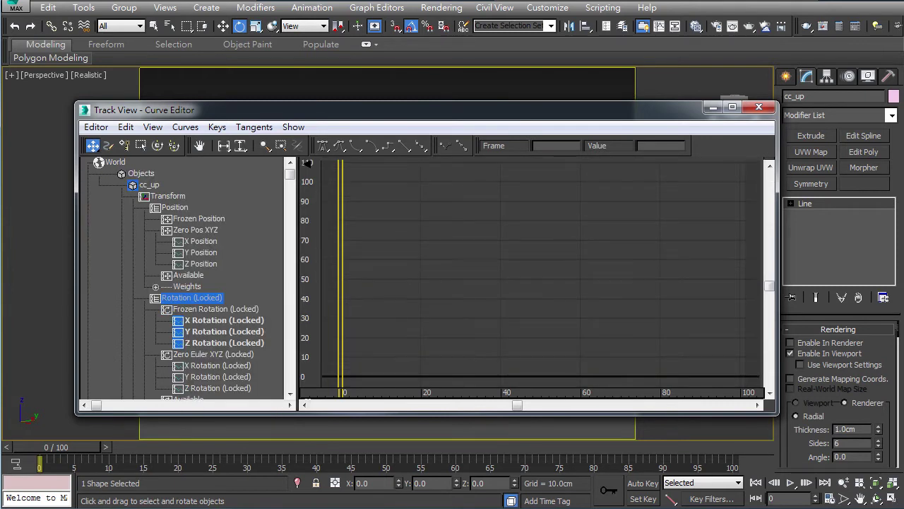
- Lock the Scale track of cc_up and close the Curve Editor
click(290, 394)
click(289, 394)
click(290, 394)
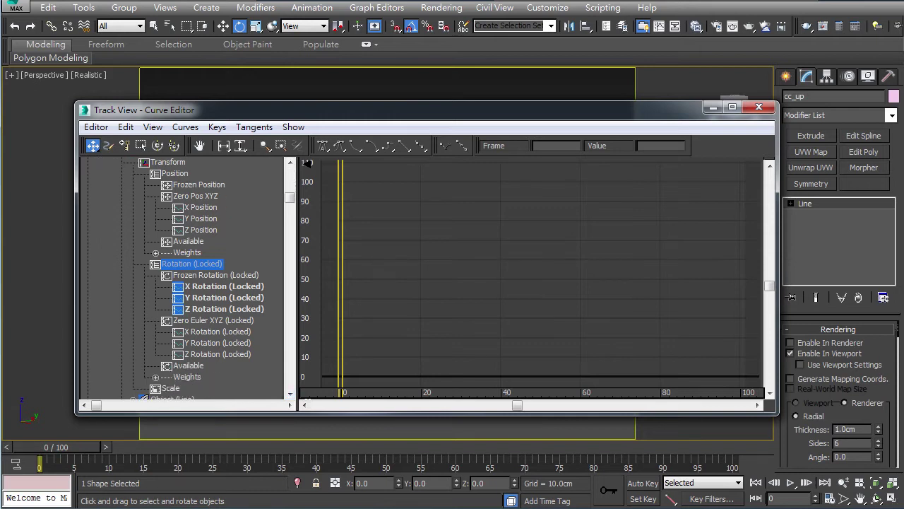
click(169, 387)
right_click(169, 385)
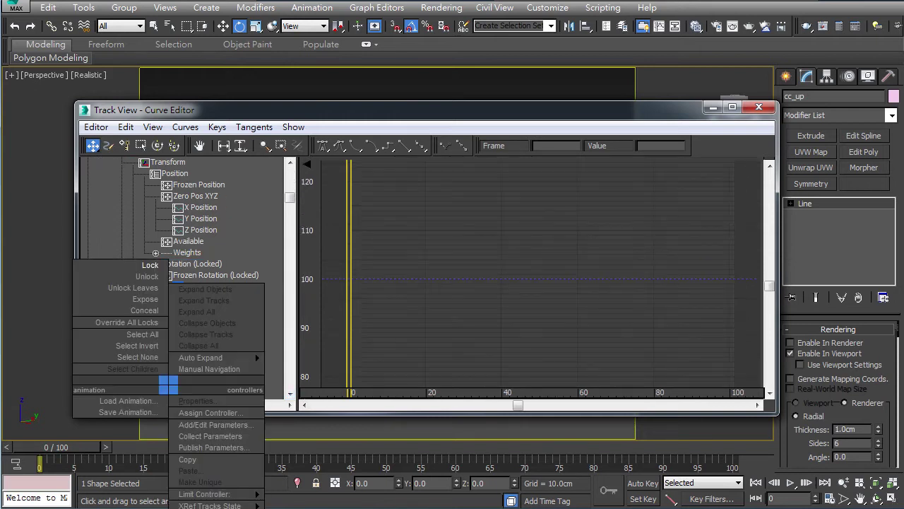
click(150, 265)
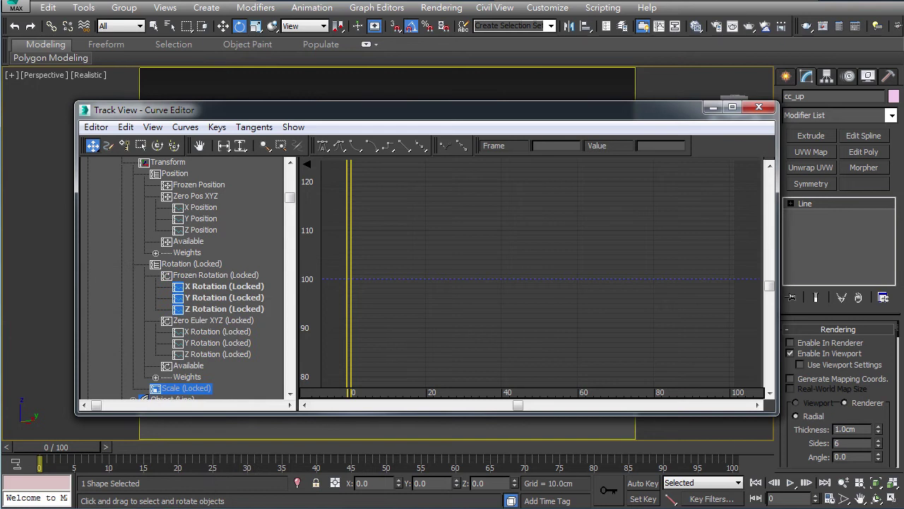
click(759, 107)
- Test the cc_up arrow by trying to rotate it and moving it along X and Y, undoing each move
drag(491, 341, 449, 352)
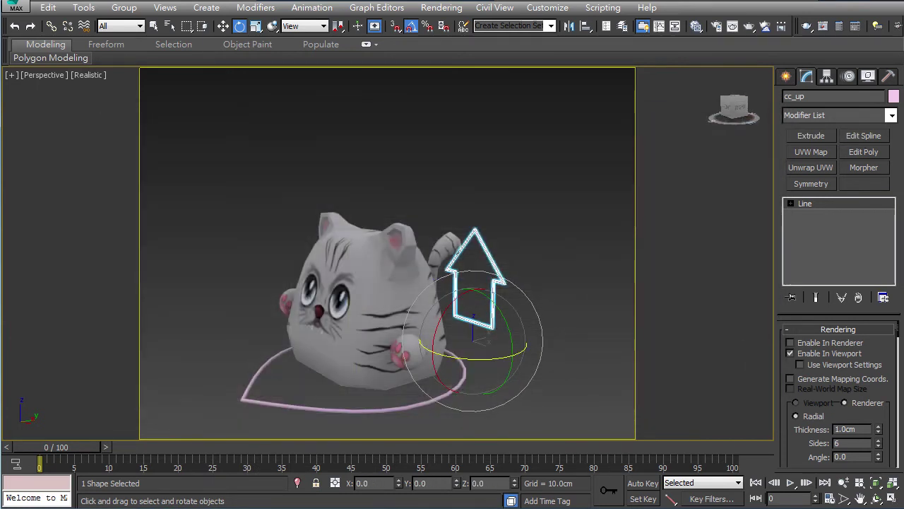
click(559, 265)
click(493, 297)
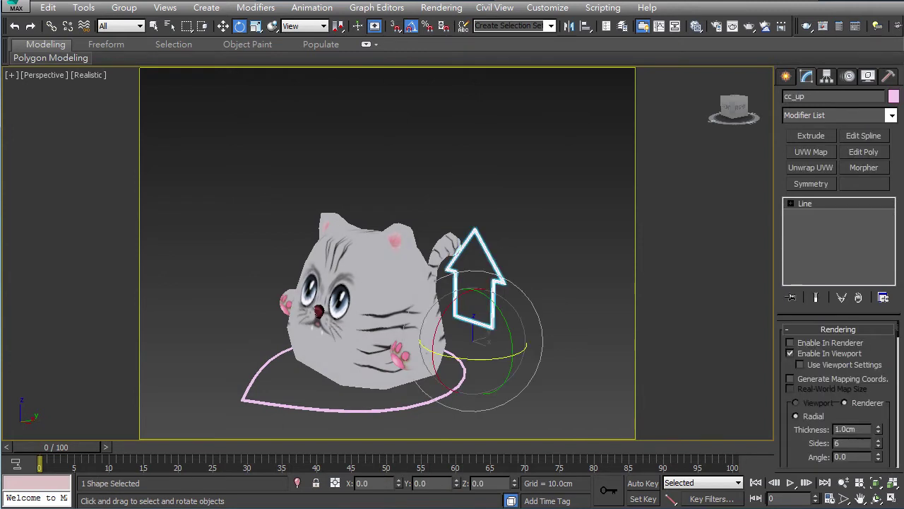
key(w)
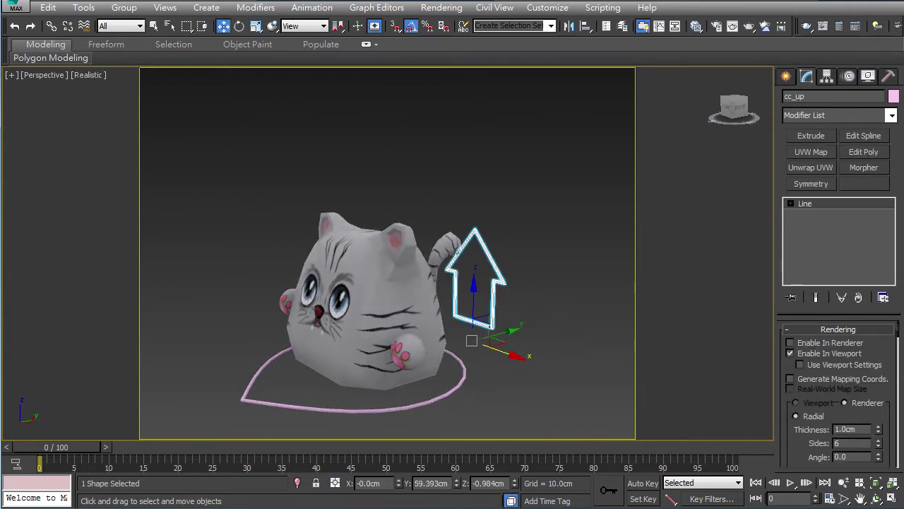
drag(505, 351, 543, 364)
key(ctrl+z)
drag(505, 332, 577, 320)
key(ctrl+z)
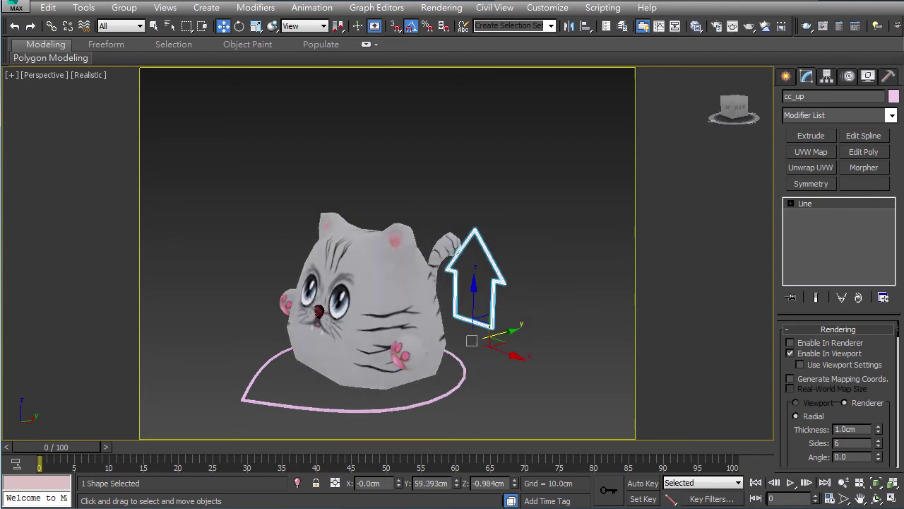
- Lock the X Position and Y Position tracks under cc_up's Zero Pos XYZ in the Curve Editor, and close the editor
right_click(487, 306)
click(522, 415)
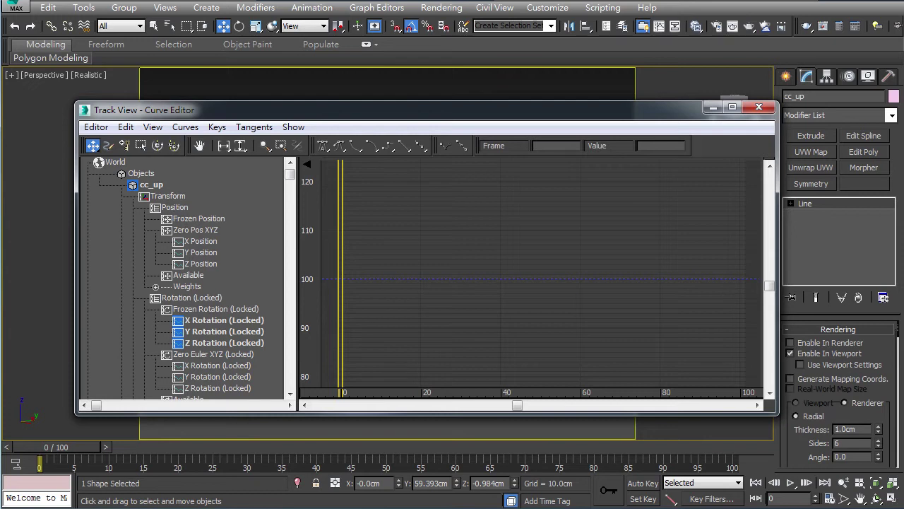
drag(200, 241, 200, 253)
right_click(200, 249)
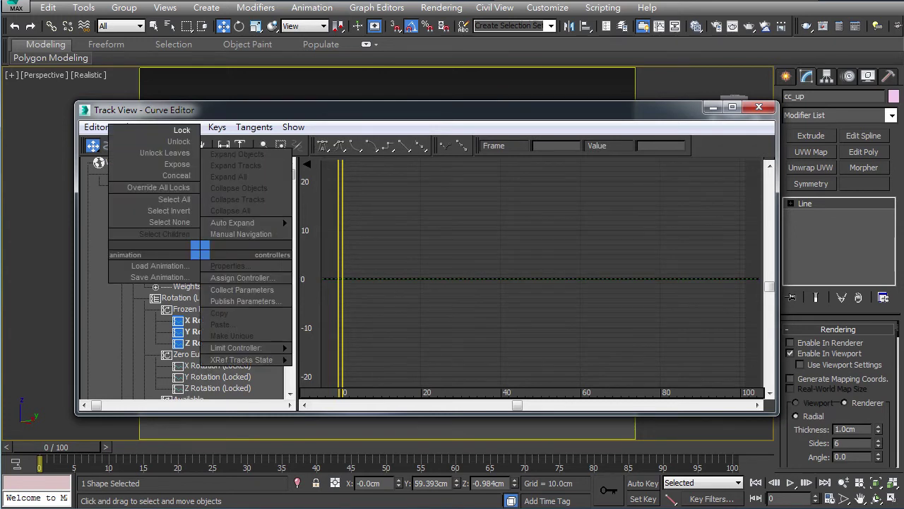
click(180, 130)
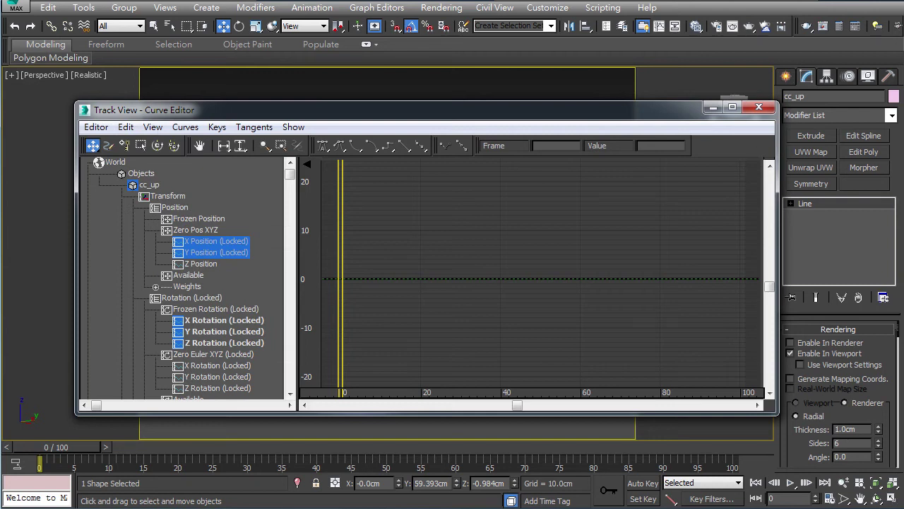
click(759, 107)
- Test the cc_up arrow by trying to move it along Y, X and Z, and undo the Z move
drag(506, 333, 548, 321)
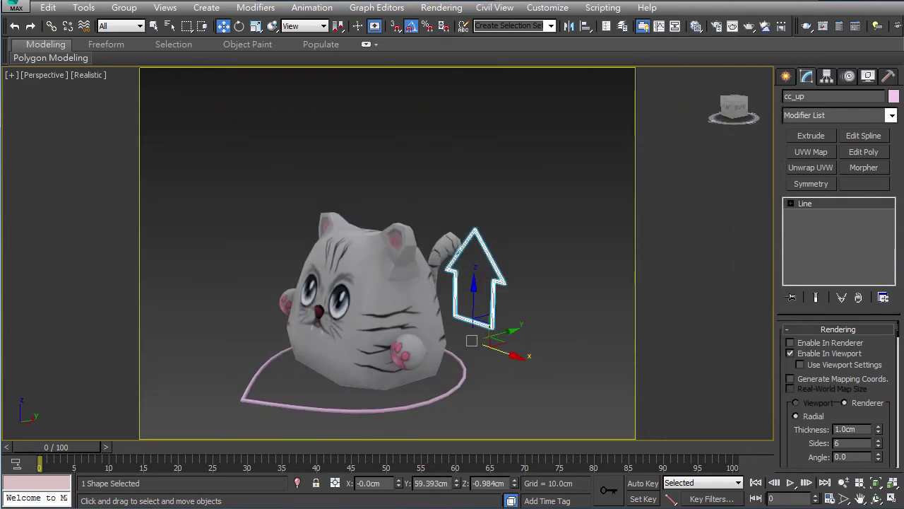
drag(506, 351, 521, 356)
drag(474, 285, 475, 203)
key(ctrl+z)
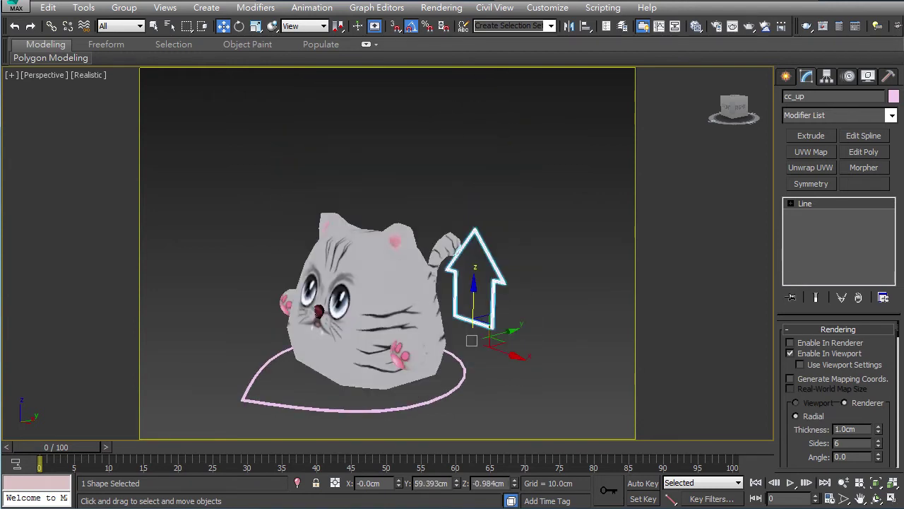
- Lock the Zero Pos XYZ track of the cc_rotation ring in the Curve Editor
click(488, 379)
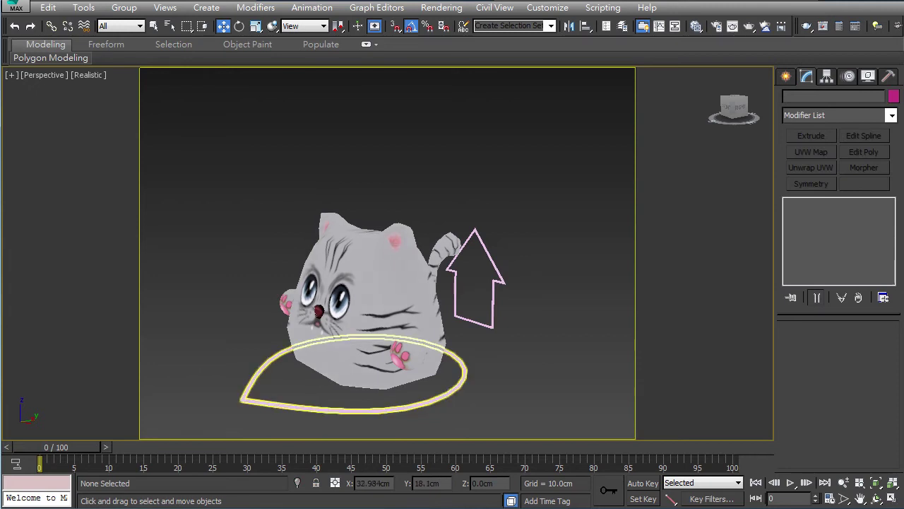
click(458, 384)
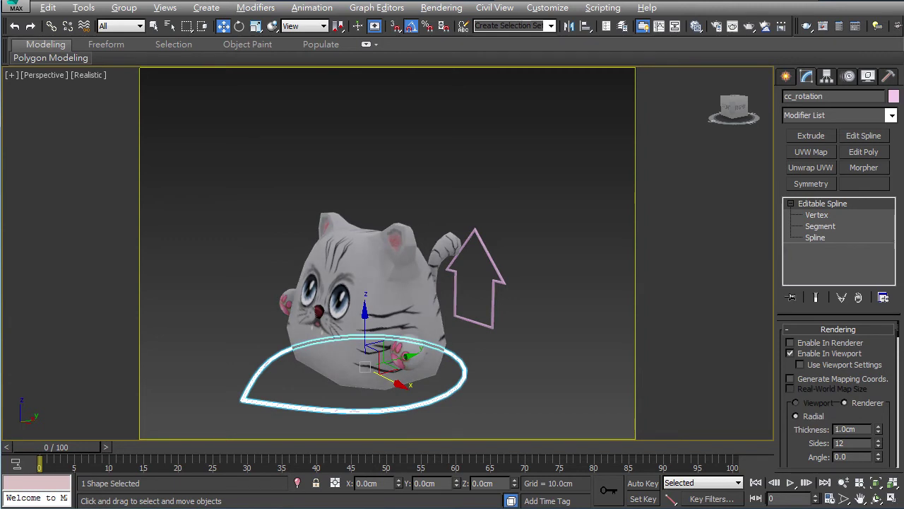
alt+right_click(441, 391)
right_click(441, 391)
right_click(442, 392)
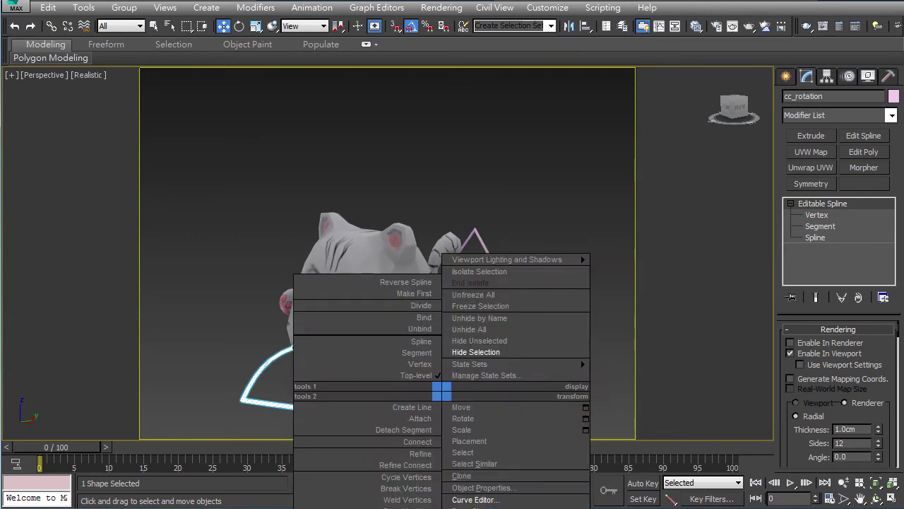
click(475, 499)
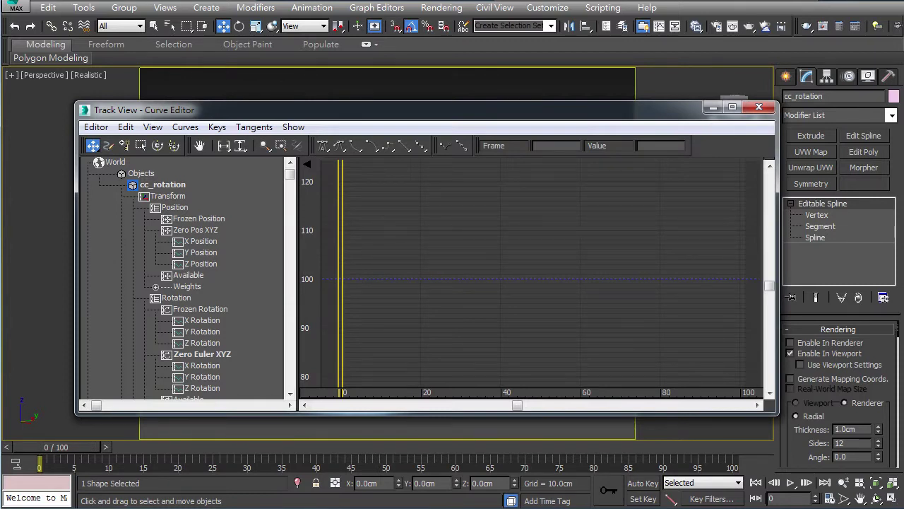
click(196, 231)
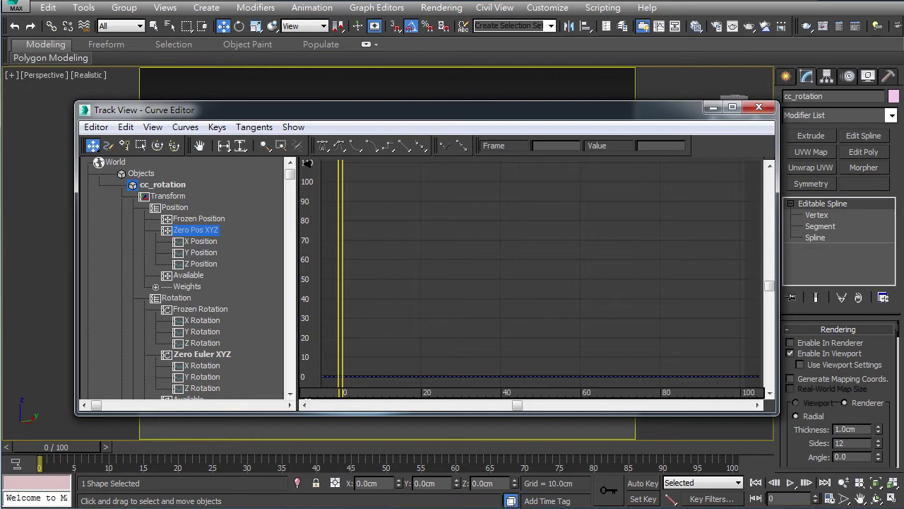
click(172, 205)
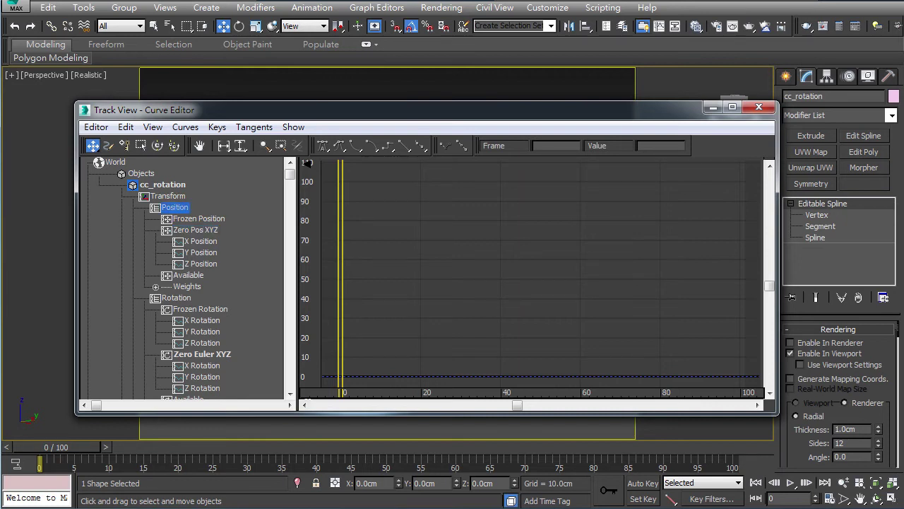
right_click(172, 204)
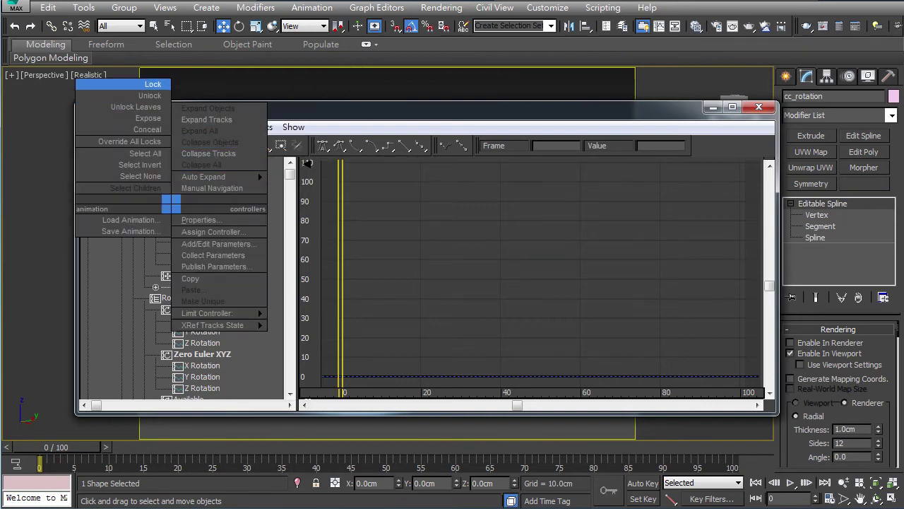
key(Escape)
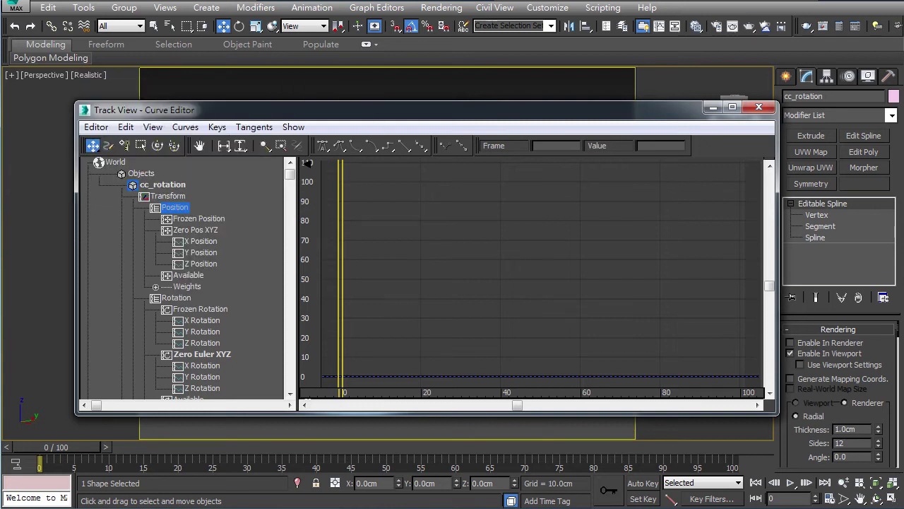
click(195, 229)
right_click(196, 227)
click(172, 107)
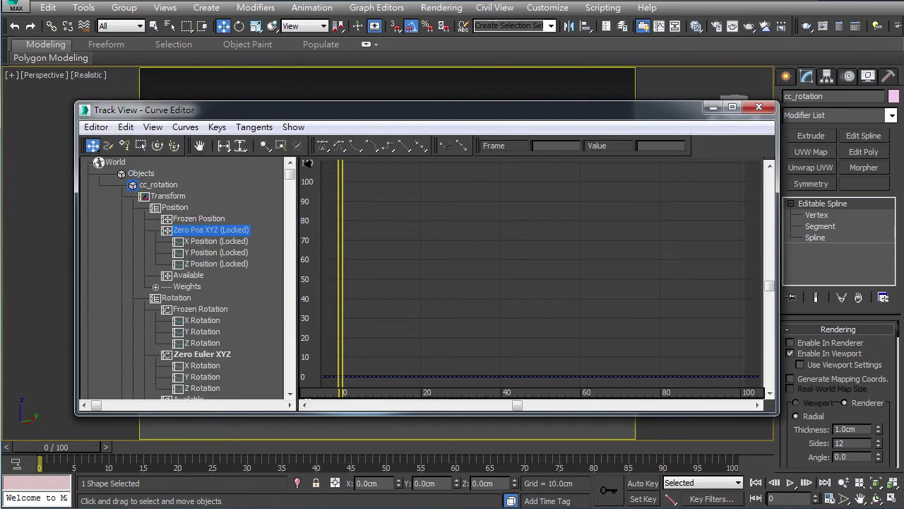
- Lock the Scale track of cc_rotation and close the Curve Editor
scroll(541, 273, down, 2)
scroll(541, 274, up, 2)
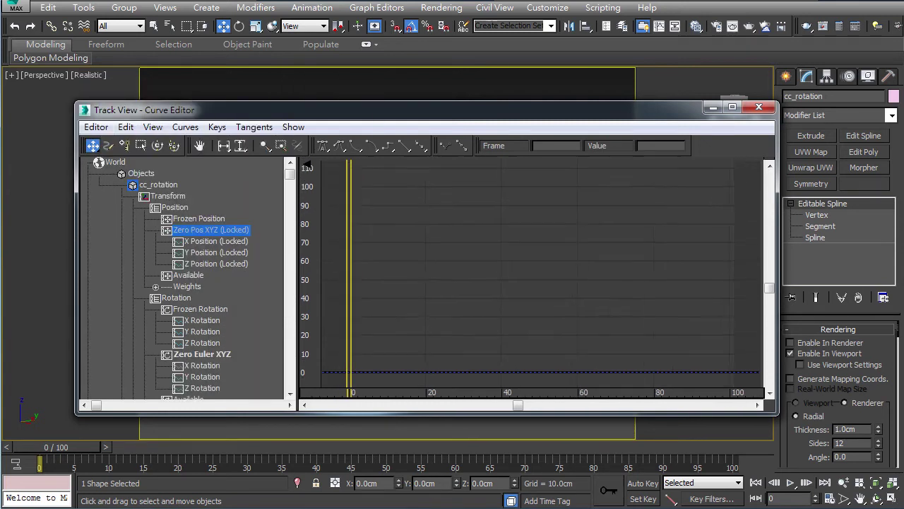
click(290, 393)
click(290, 393)
click(289, 394)
click(289, 394)
click(290, 393)
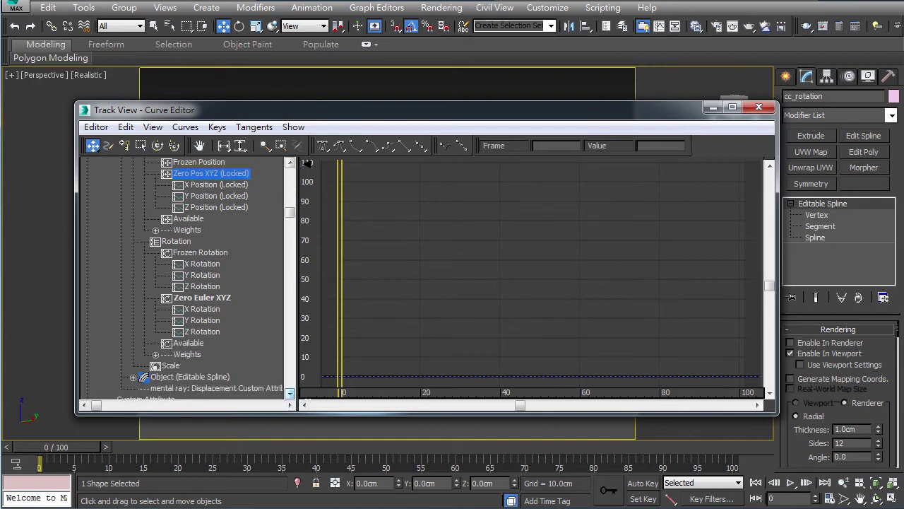
click(290, 394)
click(171, 354)
right_click(170, 354)
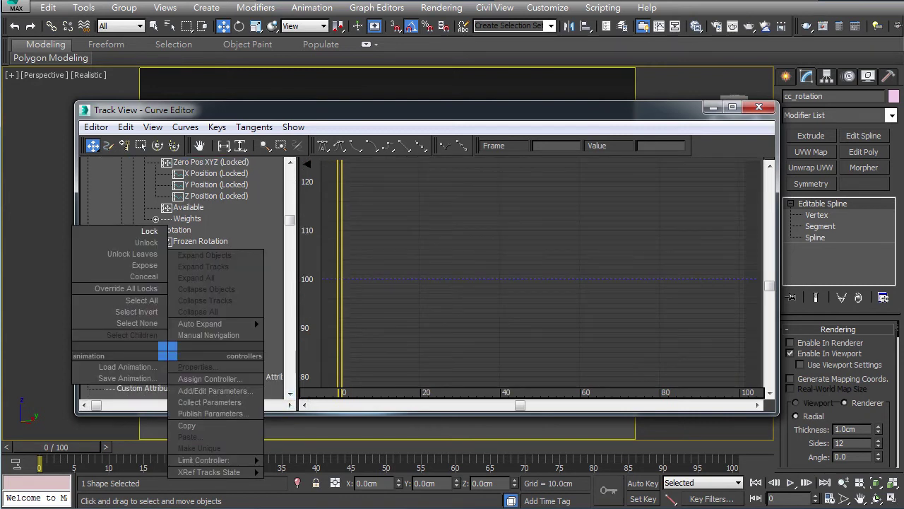
click(145, 242)
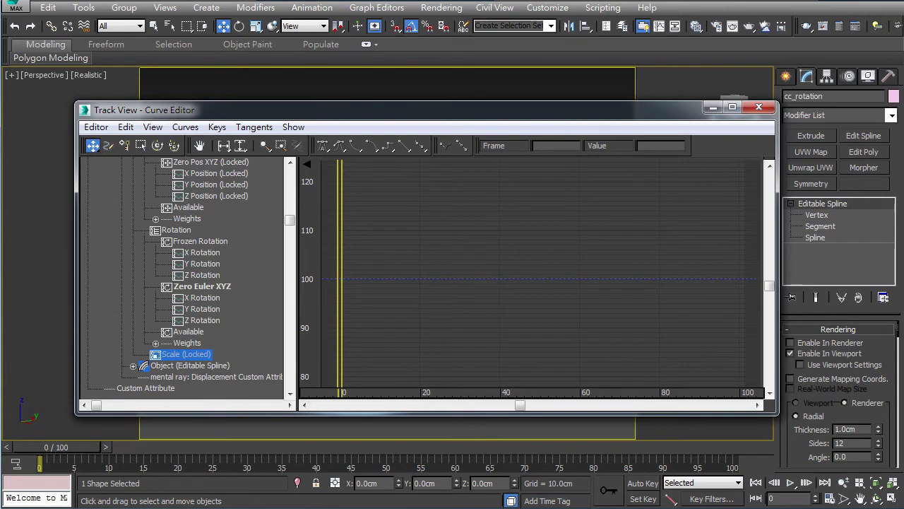
click(759, 107)
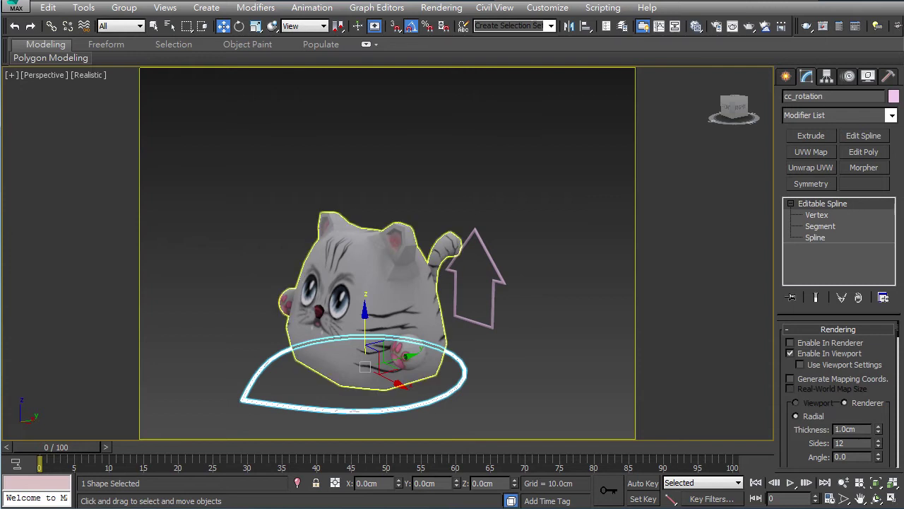
- Test the cc_rotation ring by rotating it about Z, Y and X, restoring its orientation each time
key(e)
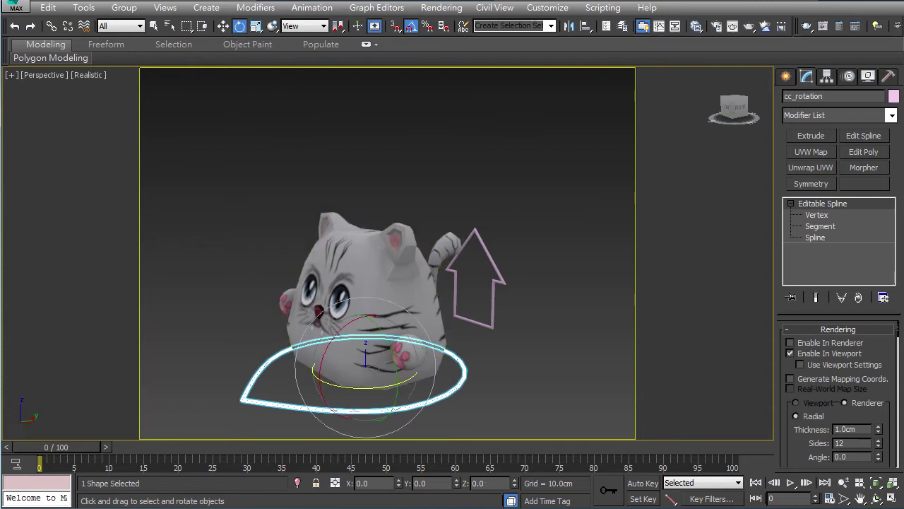
mouse_move(365, 388)
mouse_down()
mouse_move(289, 385)
mouse_move(365, 387)
mouse_up()
mouse_move(390, 349)
mouse_down()
mouse_move(403, 384)
mouse_move(391, 349)
mouse_up()
mouse_move(330, 338)
mouse_down()
mouse_move(326, 346)
mouse_move(330, 338)
mouse_up()
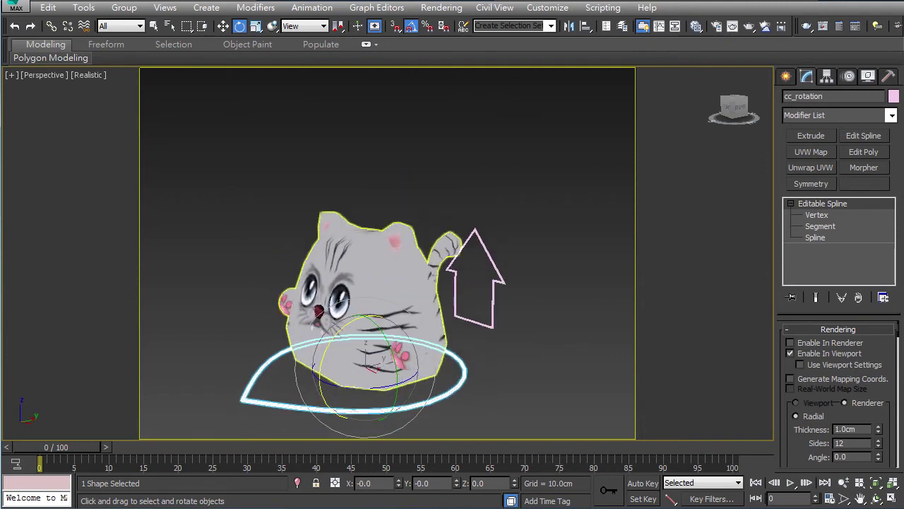
- Test the cc_up arrow by trying to rotate it and moving it up along Z, and undo the move
click(523, 339)
mouse_move(494, 353)
alt+middle_down()
mouse_move(460, 339)
mouse_move(490, 366)
alt+middle_up()
click(485, 297)
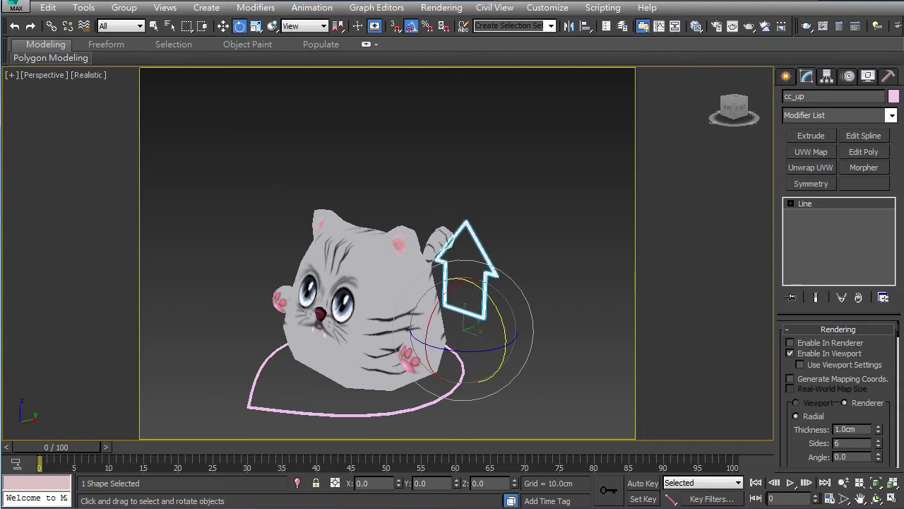
drag(500, 306, 506, 335)
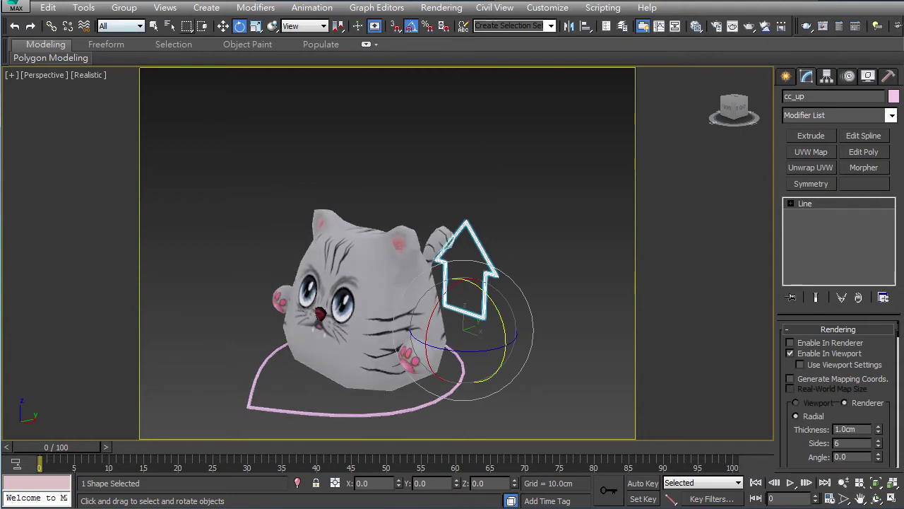
click(223, 27)
drag(465, 288, 467, 216)
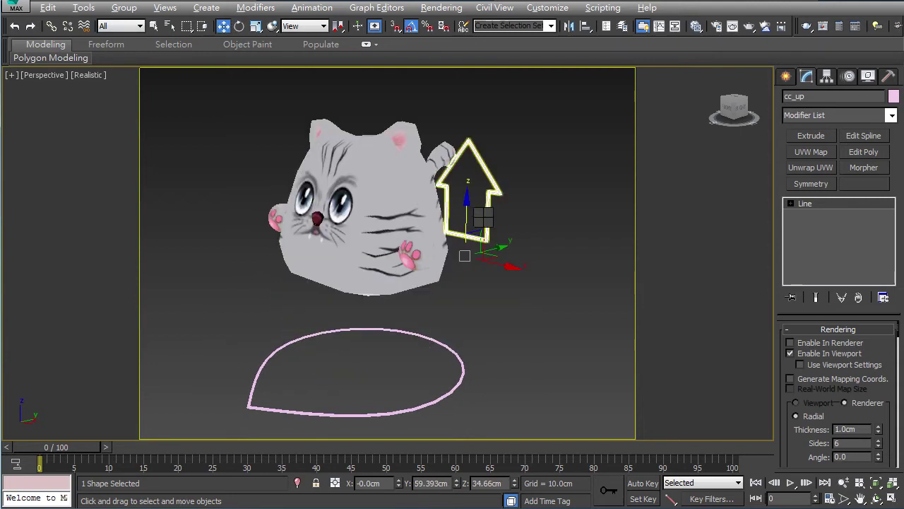
click(452, 190)
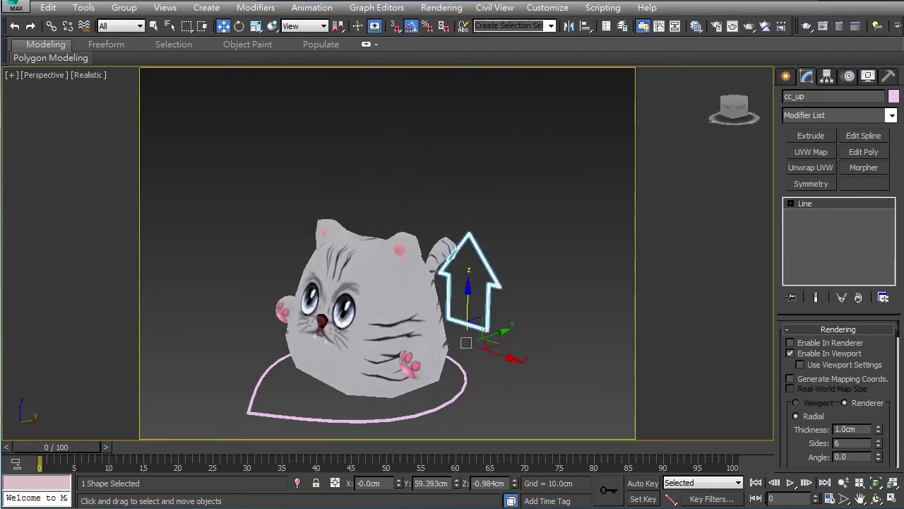
- Bring the Notepad window into view, highlight the animation frame-range notes to read them, and move the window away
drag(903, 159, 648, 103)
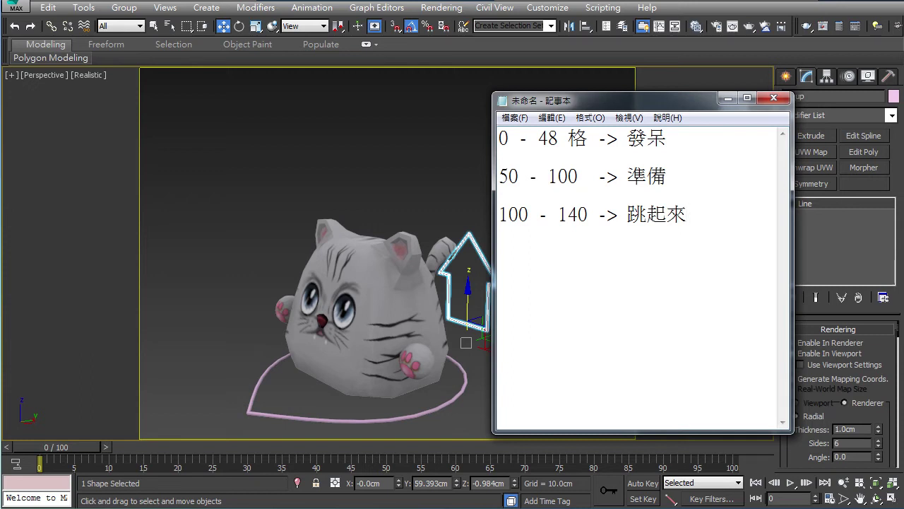
drag(688, 215, 499, 136)
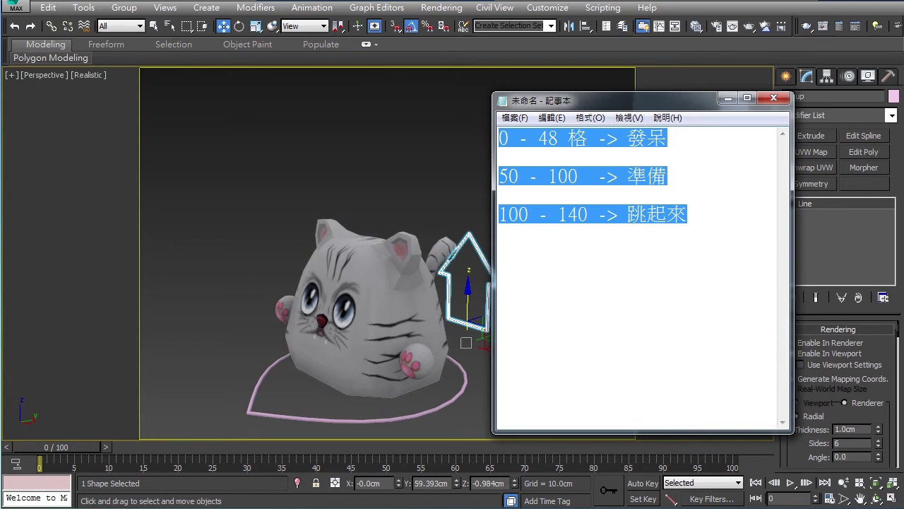
drag(631, 100, 903, 130)
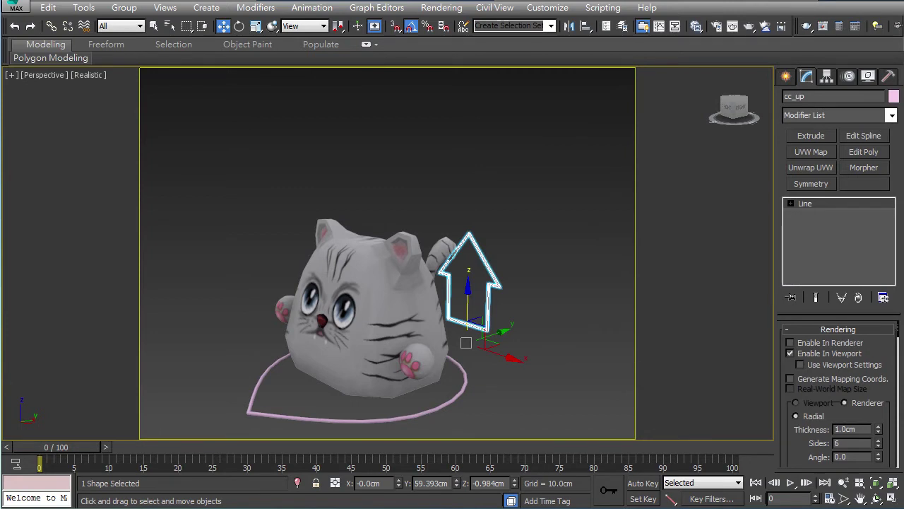
- Shorten the active time range to frames 0 to 48 and go to frame 48
ctrl+alt+right_drag(223, 466, 564, 468)
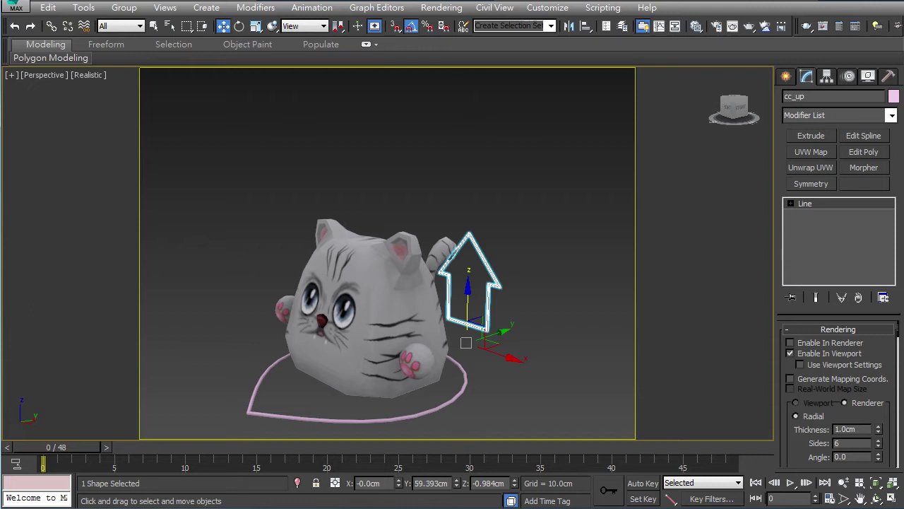
drag(58, 447, 715, 447)
key(w)
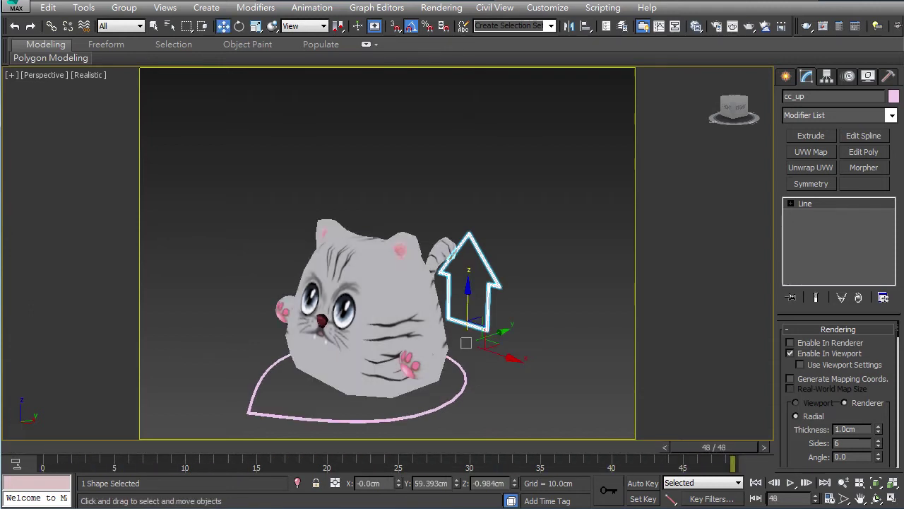
- Select the cc_up arrow, keep only Position enabled in the Set Key filters, and turn on Set Key mode
click(526, 311)
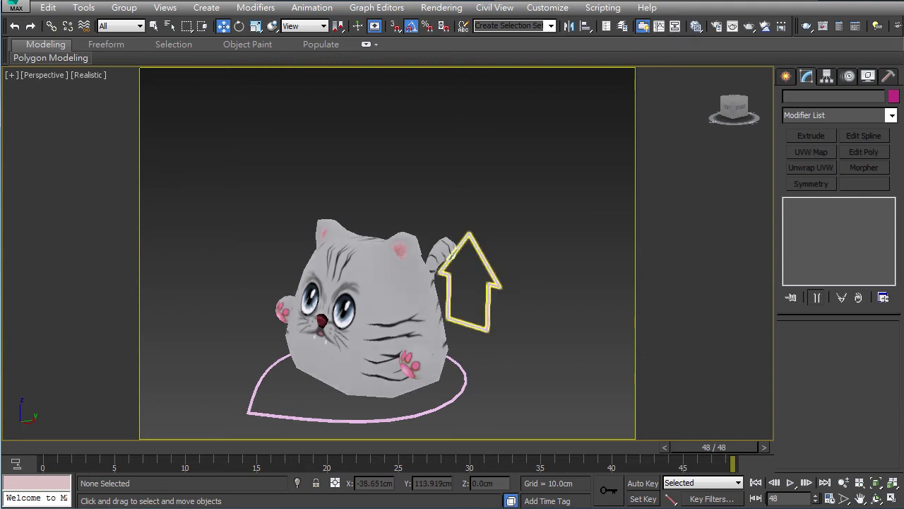
click(488, 310)
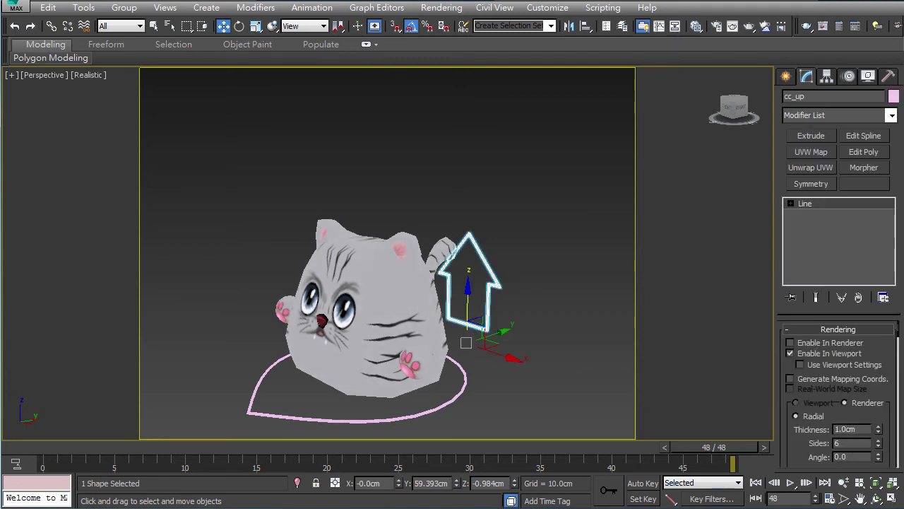
click(712, 499)
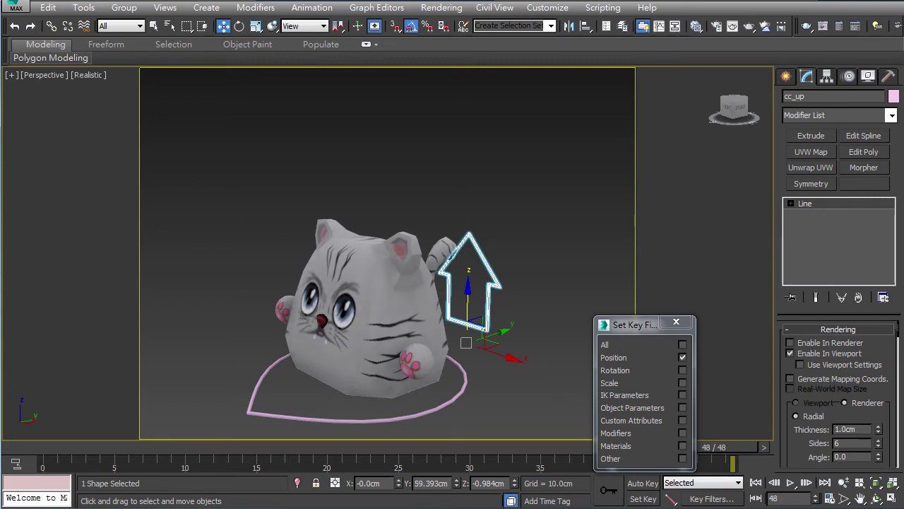
click(682, 357)
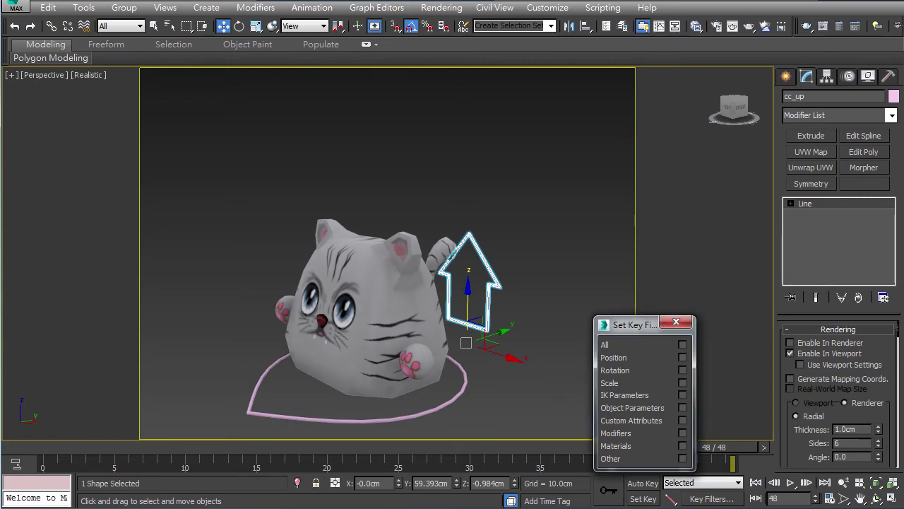
click(682, 358)
click(676, 322)
click(643, 499)
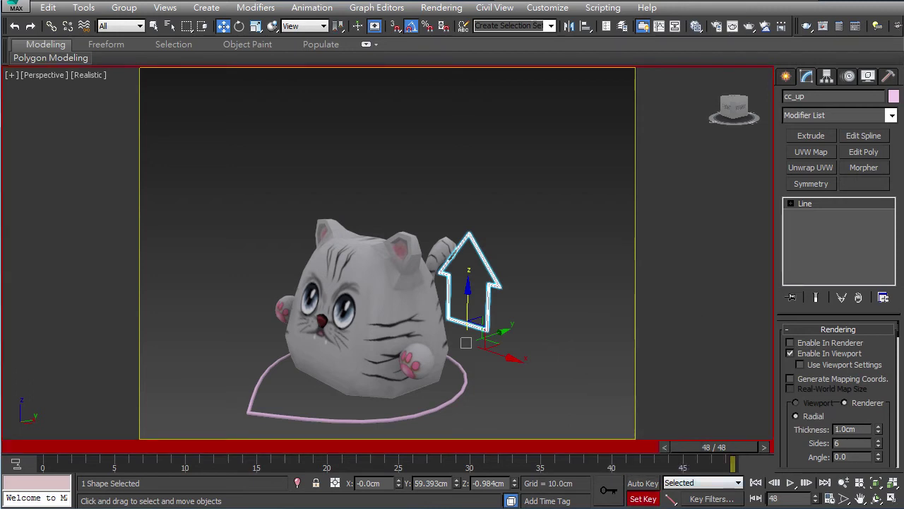
- Set position keys for cc_up at frame 48 and frame 0
drag(714, 447, 701, 447)
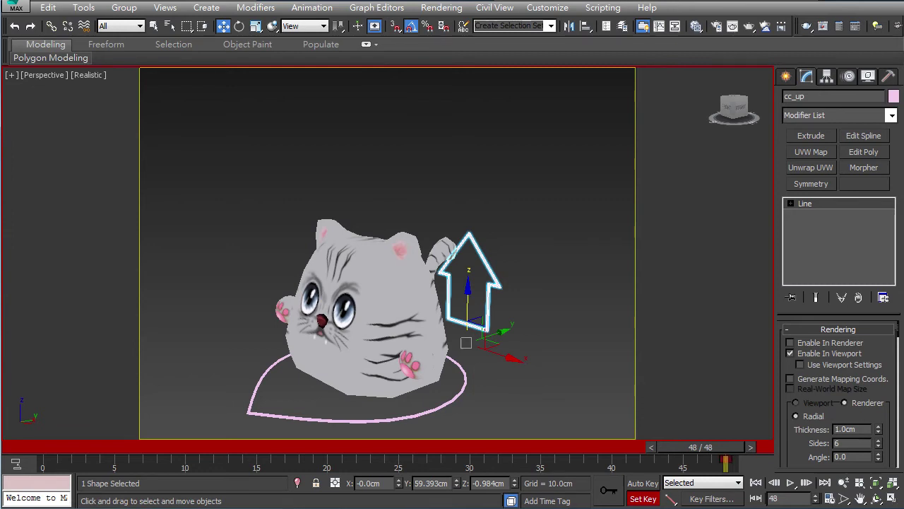
drag(701, 447, 56, 448)
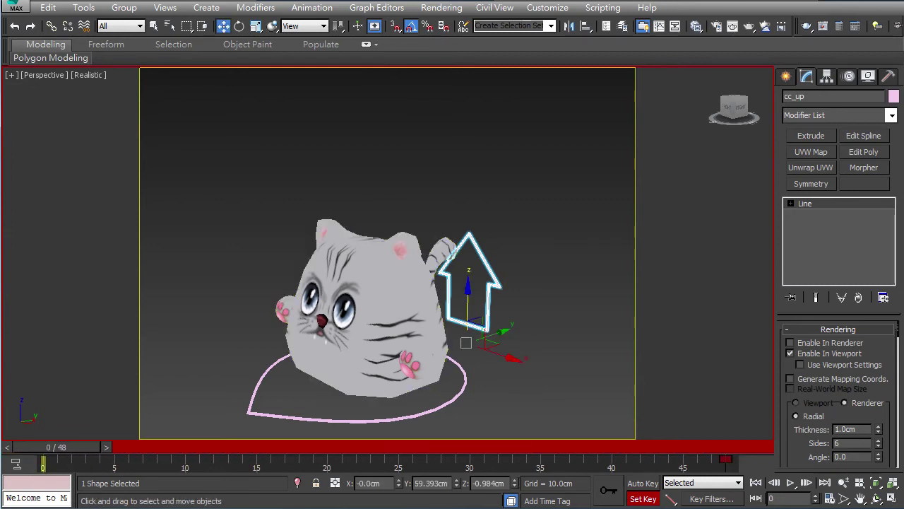
key(k)
mouse_move(56, 447)
mouse_down()
mouse_move(717, 447)
mouse_move(57, 446)
mouse_up()
key(w)
- Switch the Set Key filter to Rotation and set rotation keys for the cc_rotation ring at frames 0 and 48
click(438, 408)
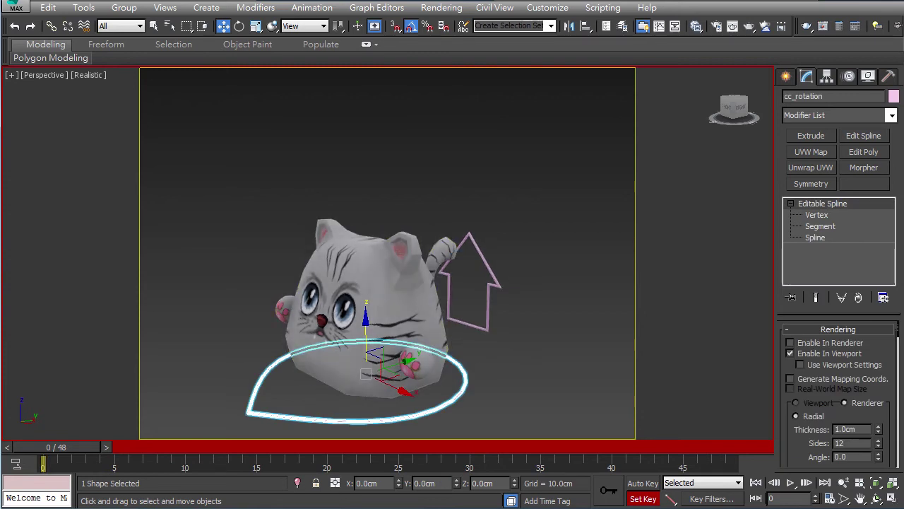
click(712, 499)
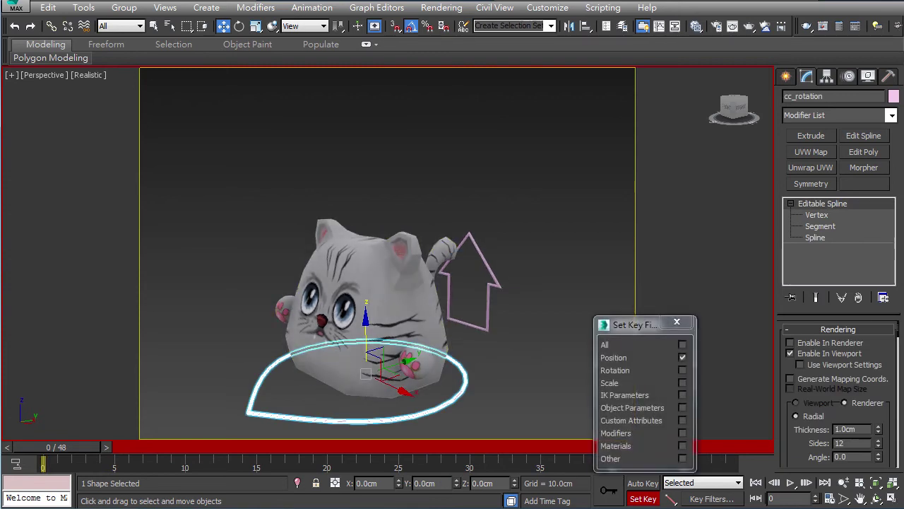
click(682, 369)
drag(56, 447, 714, 447)
click(609, 490)
click(676, 322)
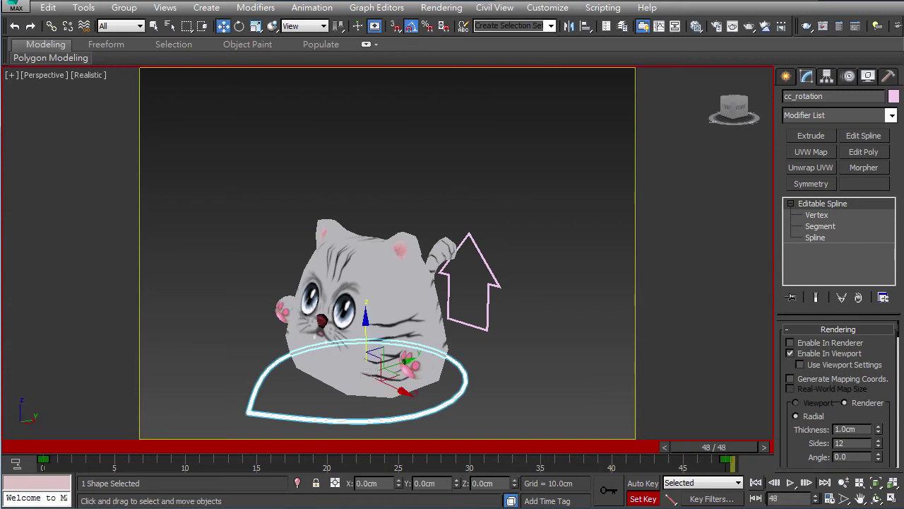
- Following the frame plan noted in Notepad, set the active time range to frames 50 to 100 and go to frame 50
key(alt+Tab)
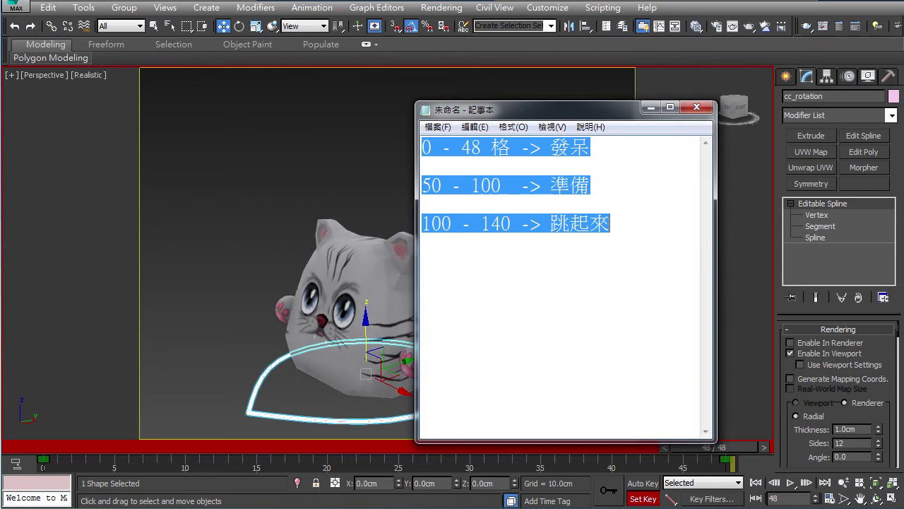
click(651, 108)
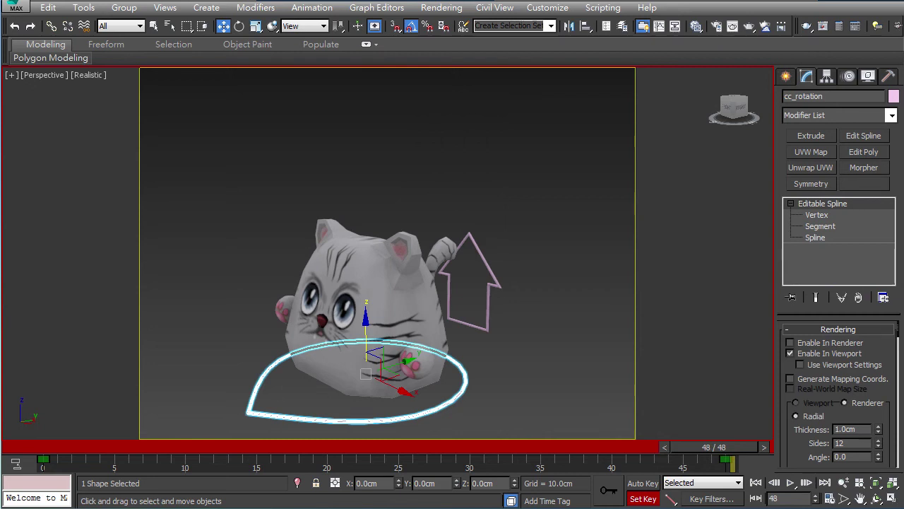
ctrl+alt+drag(692, 465, 456, 461)
ctrl+alt+right_drag(693, 462, 544, 463)
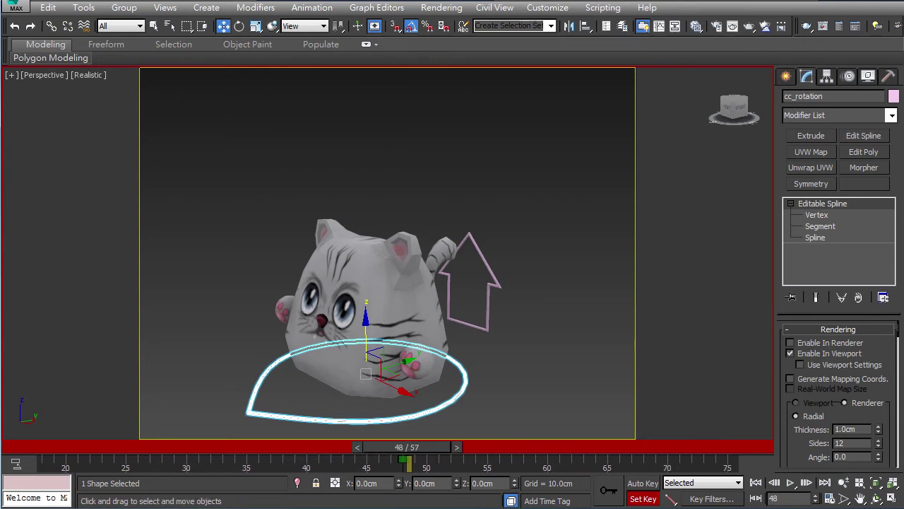
ctrl+alt+right_drag(698, 462, 564, 462)
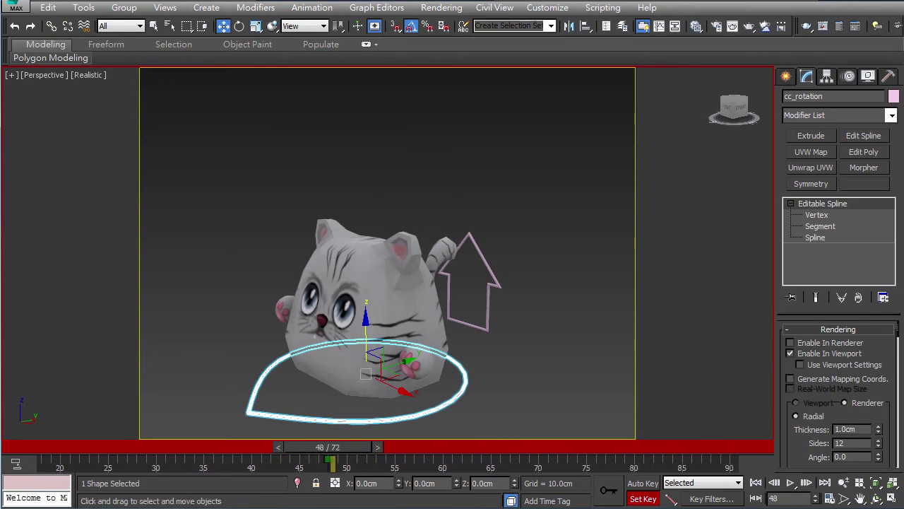
ctrl+alt+right_drag(705, 462, 613, 461)
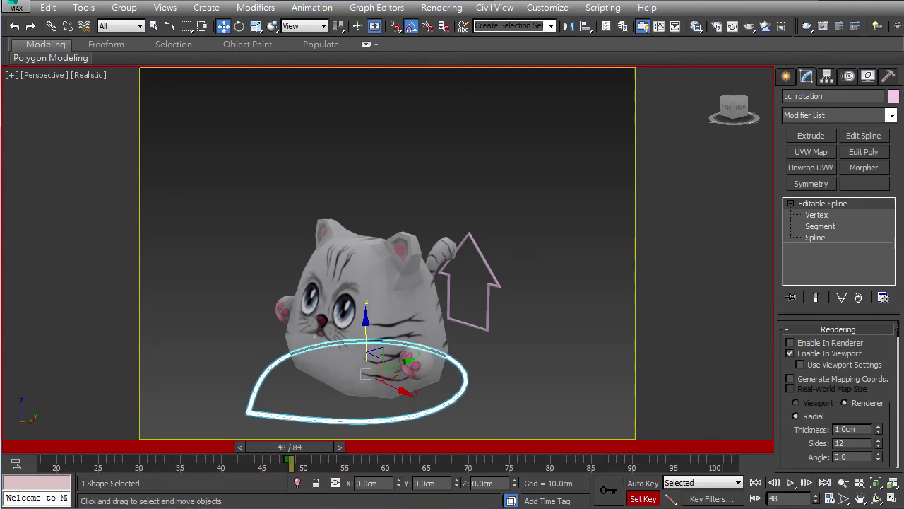
ctrl+alt+right_drag(707, 462, 723, 462)
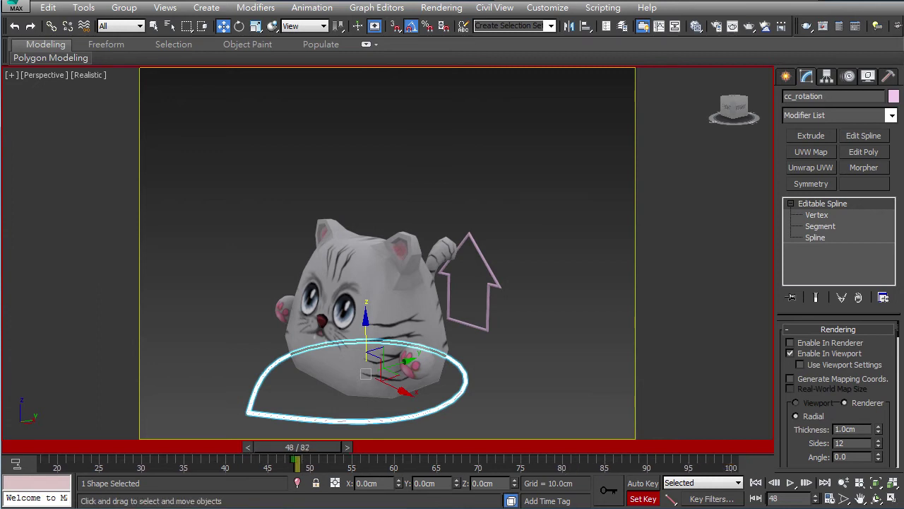
ctrl+alt+drag(462, 462, 197, 462)
mouse_move(69, 447)
mouse_down()
mouse_move(57, 447)
mouse_move(717, 447)
mouse_move(55, 446)
mouse_up()
key(w)
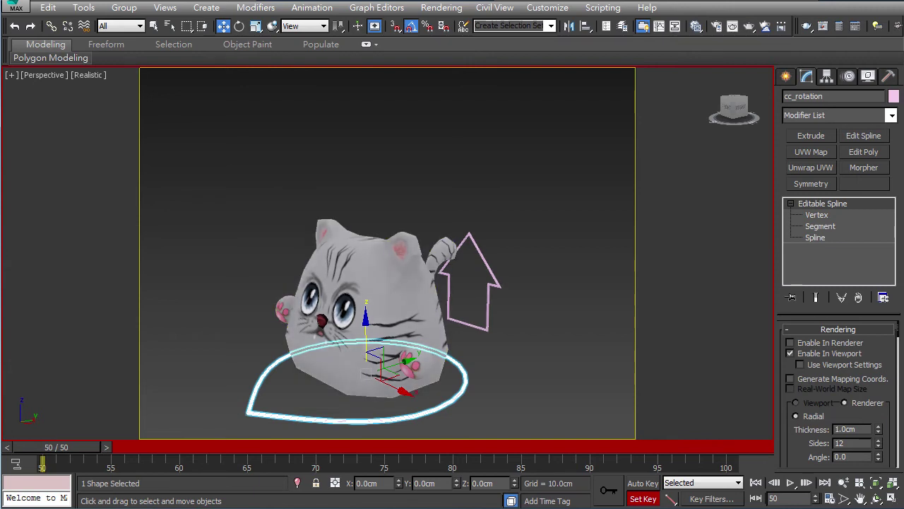
- Select the cc_up arrow and switch the Set Key filter from Rotation to Position only
click(467, 331)
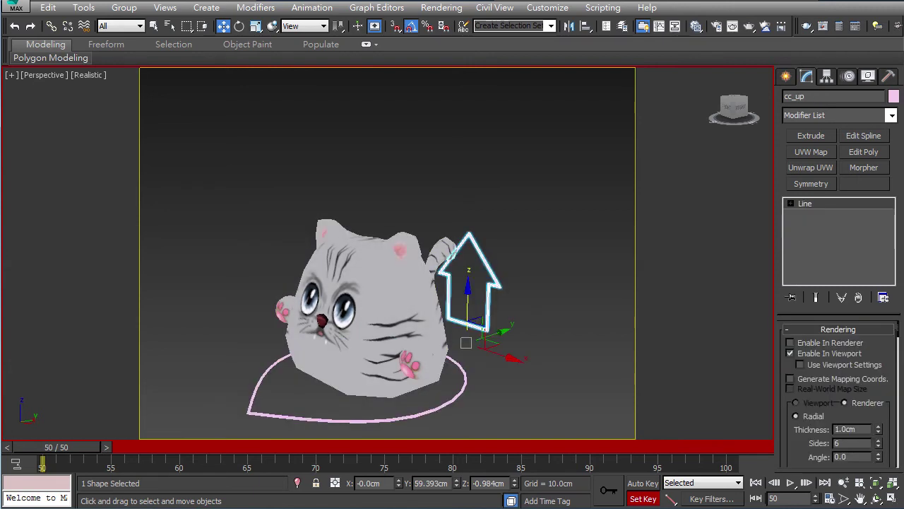
click(712, 499)
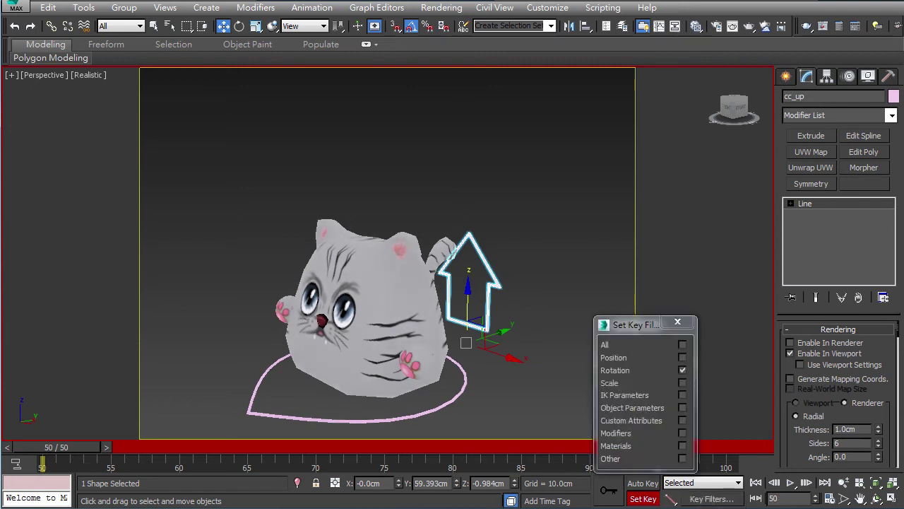
click(683, 370)
click(683, 358)
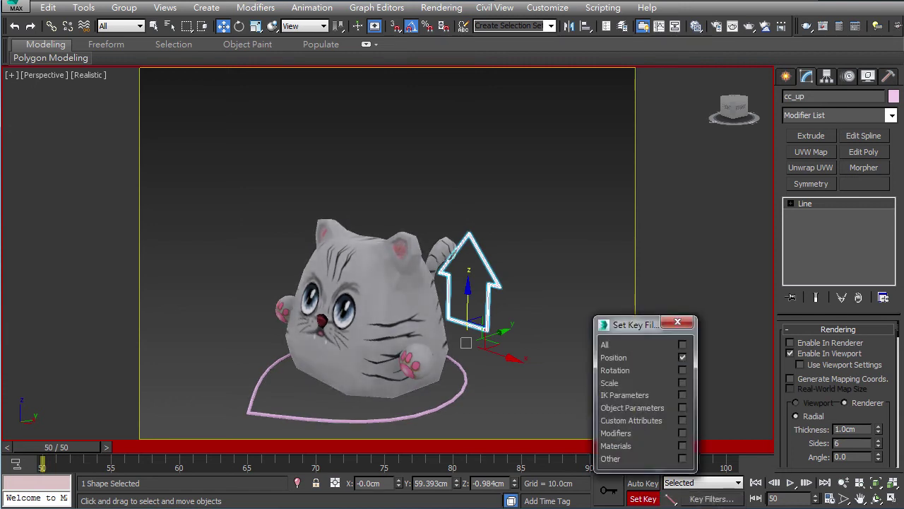
click(677, 322)
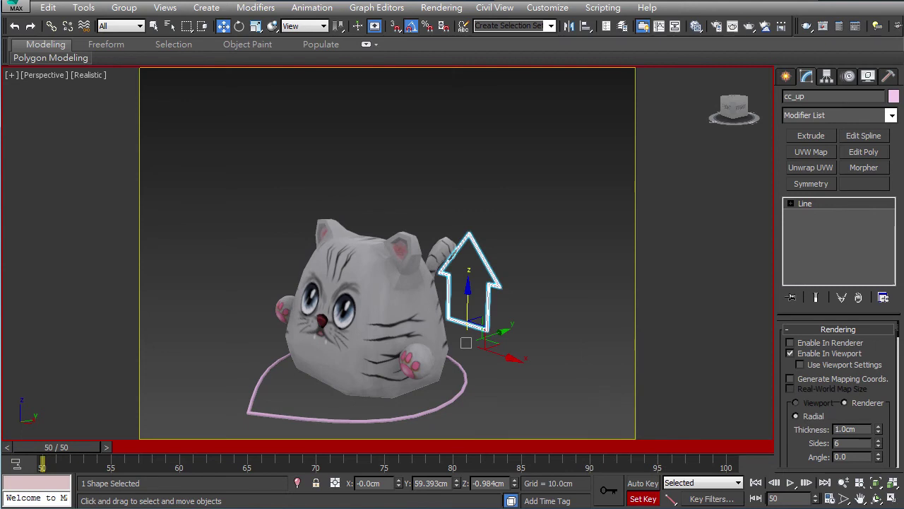
- Set position keys for cc_up in its resting position at frames 50, 60, 70 and 80
key(k)
mouse_move(57, 447)
mouse_down()
mouse_move(438, 447)
mouse_move(43, 447)
mouse_move(438, 447)
mouse_move(107, 447)
mouse_move(120, 447)
mouse_up()
key(k)
key(k)
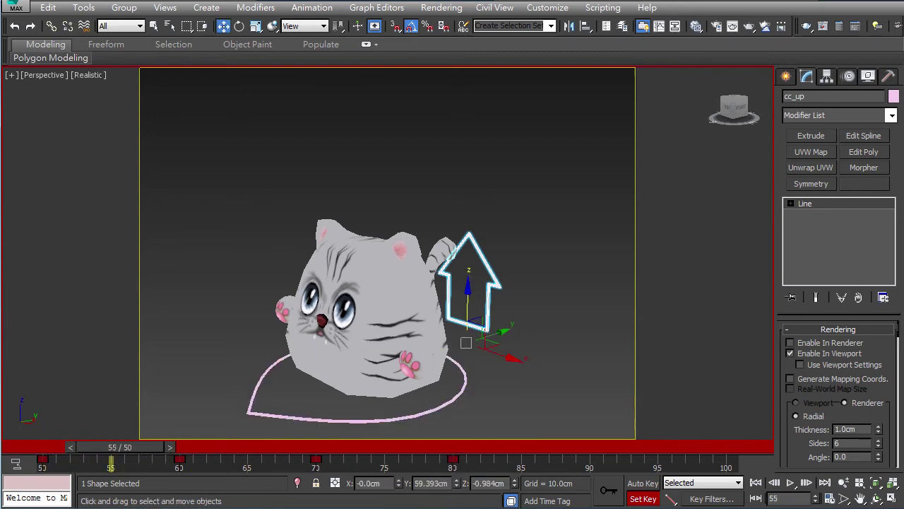
- Raise cc_up to about 9.86 cm in Z at frame 55, key it, and copy that raised key to frames 65 and 75
drag(468, 295, 468, 271)
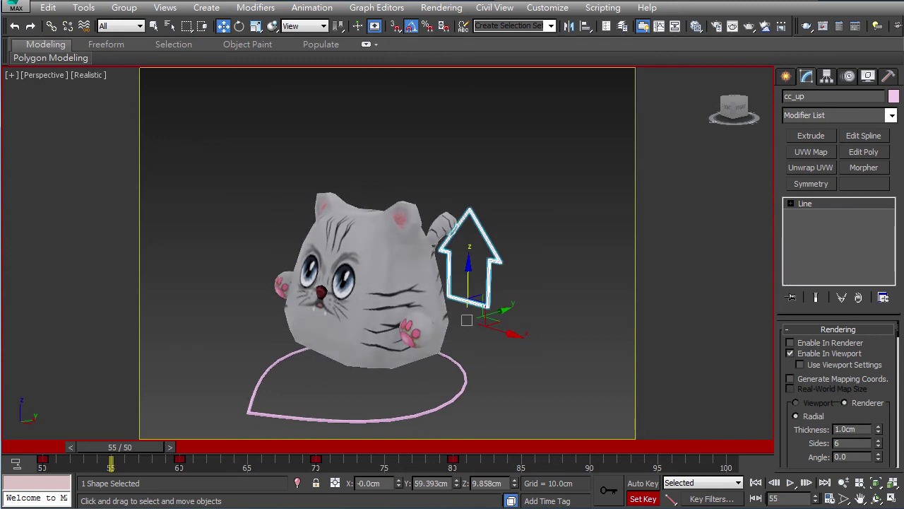
click(608, 490)
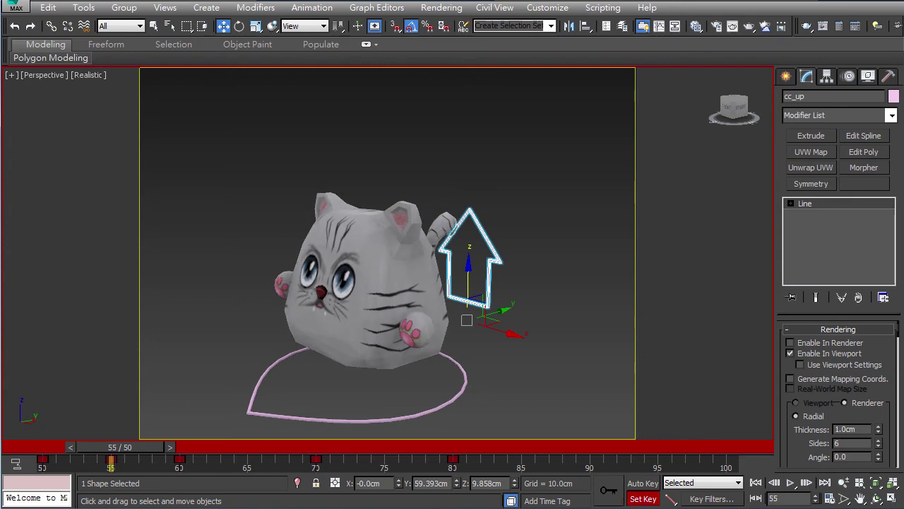
drag(120, 447, 384, 459)
- Play the hopping animation from frame 50 to check its speed
drag(133, 447, 57, 447)
click(790, 482)
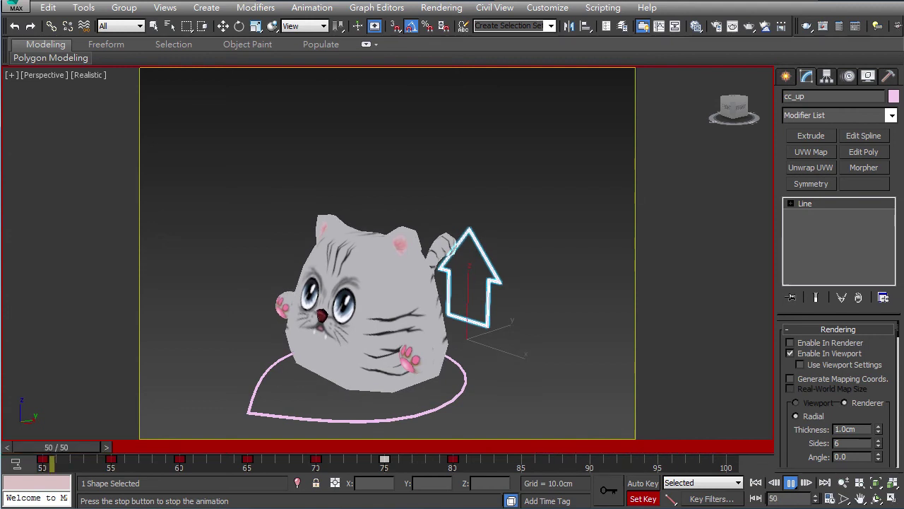
key(slash)
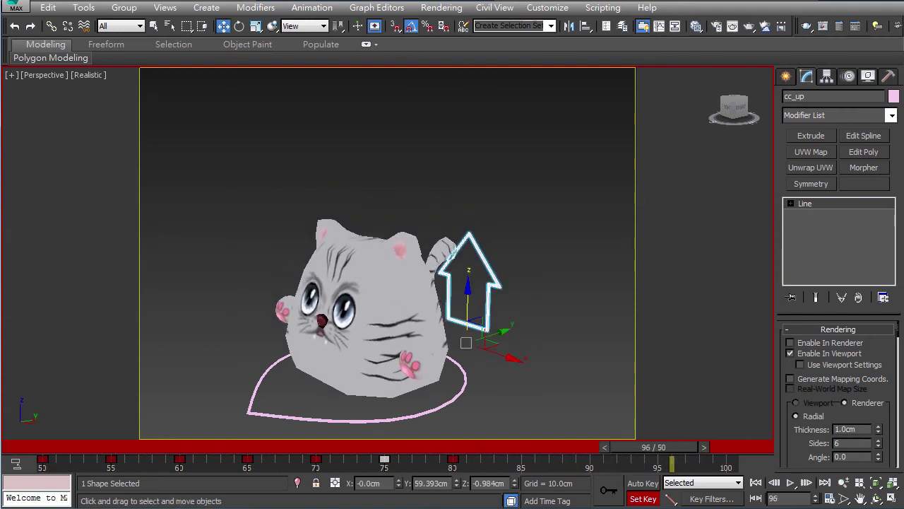
- Respace the cc_up keys after frame 50 at six-frame intervals, on frames 56, 62, 68, 74, 80 and 86
drag(174, 463, 193, 459)
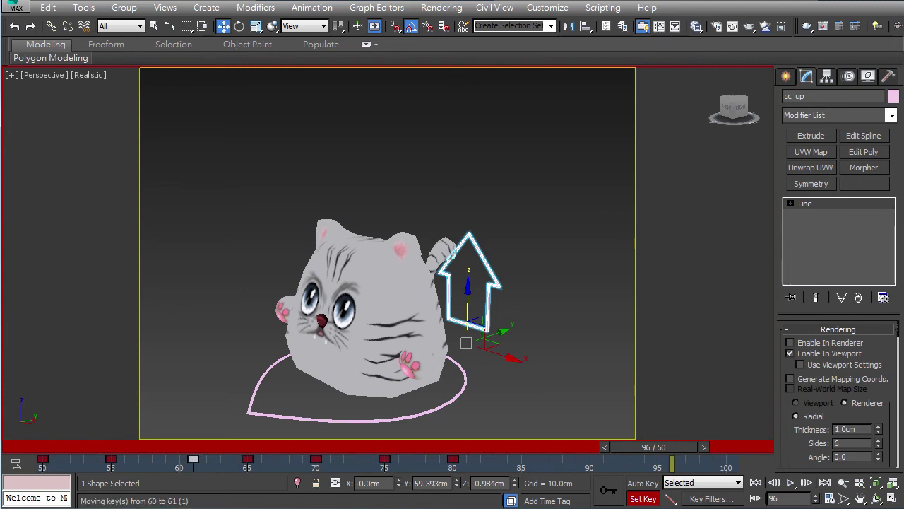
drag(111, 459, 125, 459)
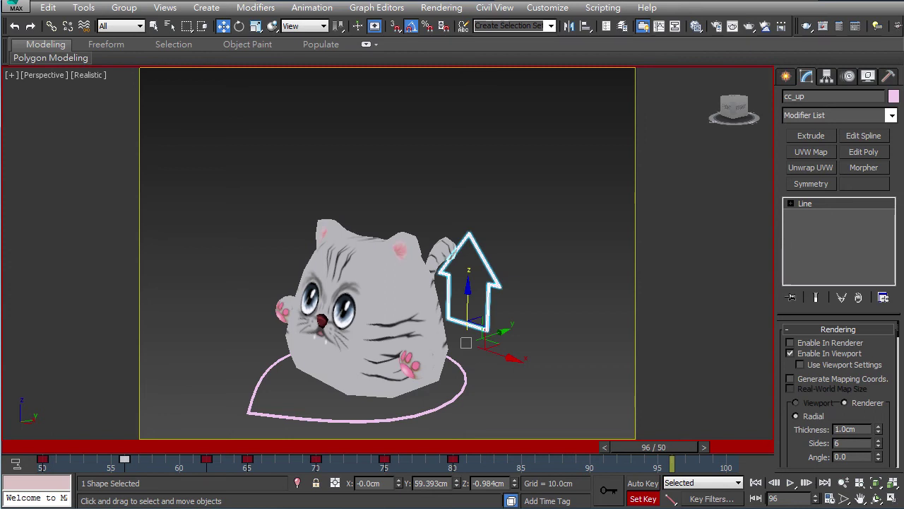
drag(424, 465, 289, 460)
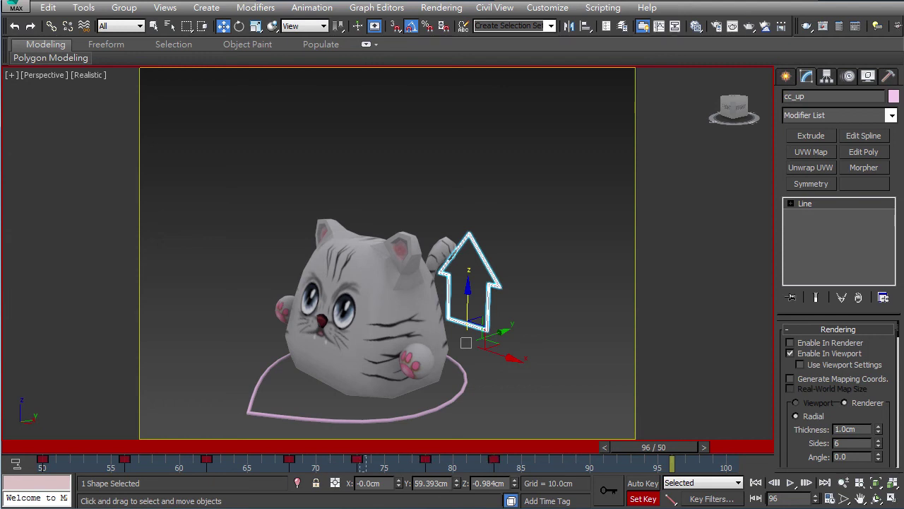
drag(358, 460, 415, 464)
drag(425, 460, 467, 460)
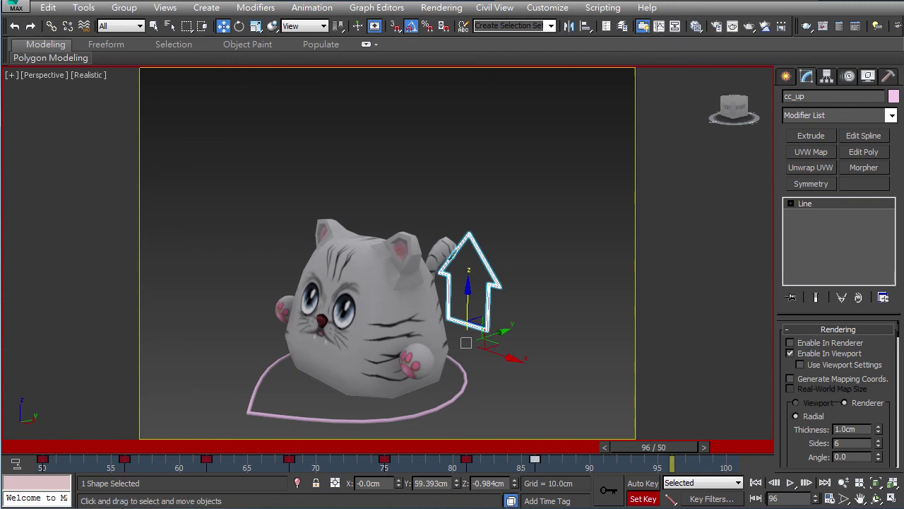
drag(535, 460, 562, 460)
drag(653, 447, 527, 446)
click(385, 460)
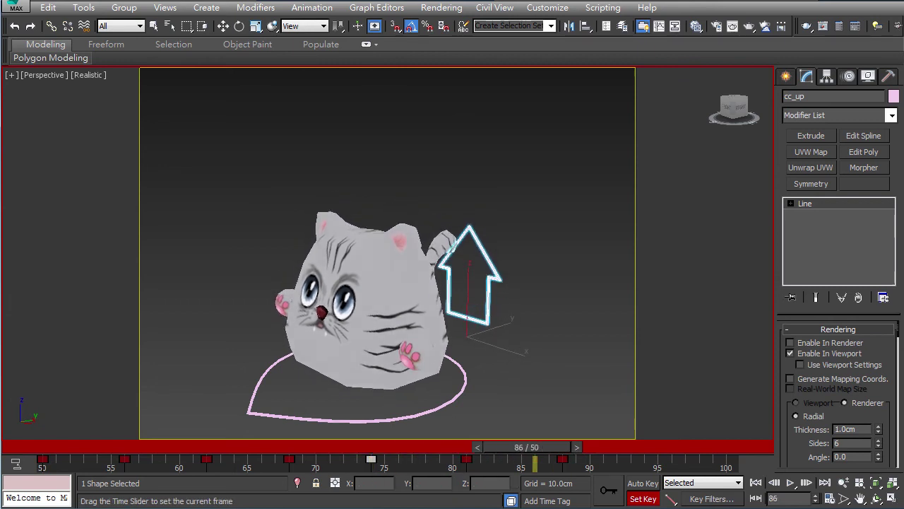
key(w)
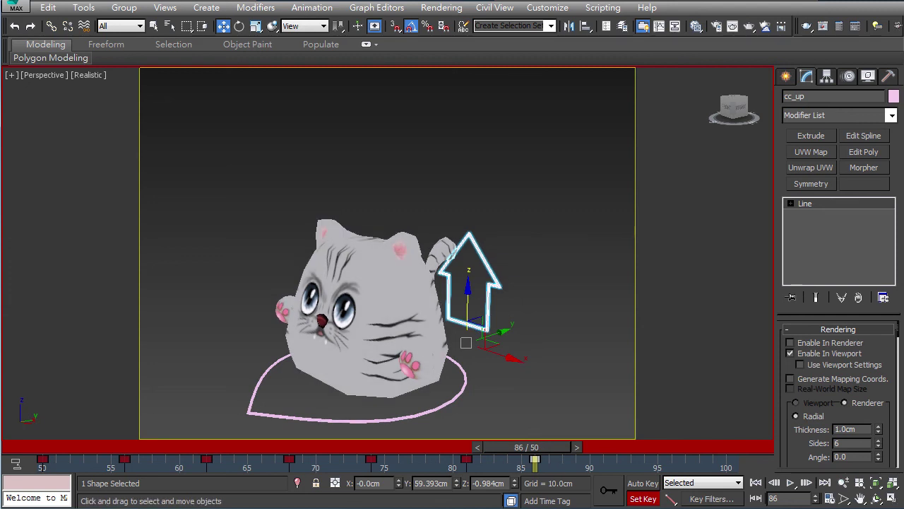
drag(467, 459, 453, 459)
- Play the retimed hops repeatedly from frame 50 to review the motion, and return to frame 50
drag(526, 447, 57, 447)
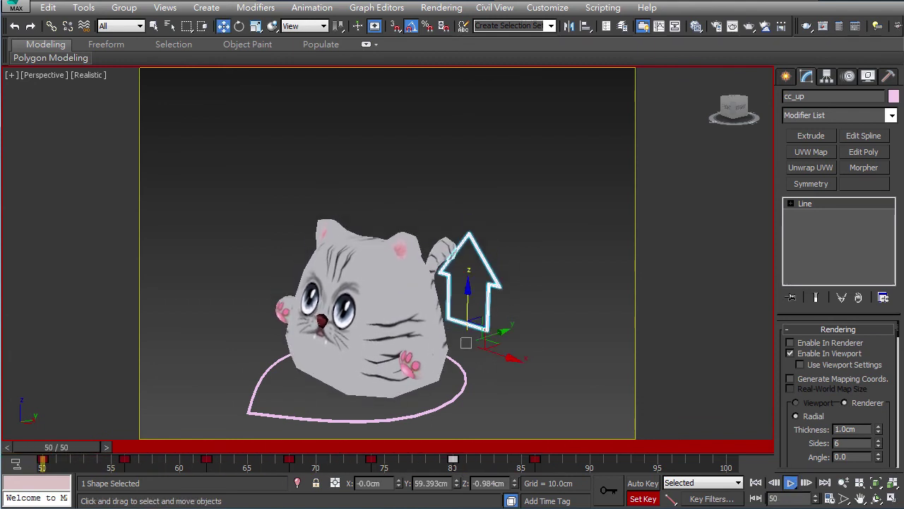
click(791, 483)
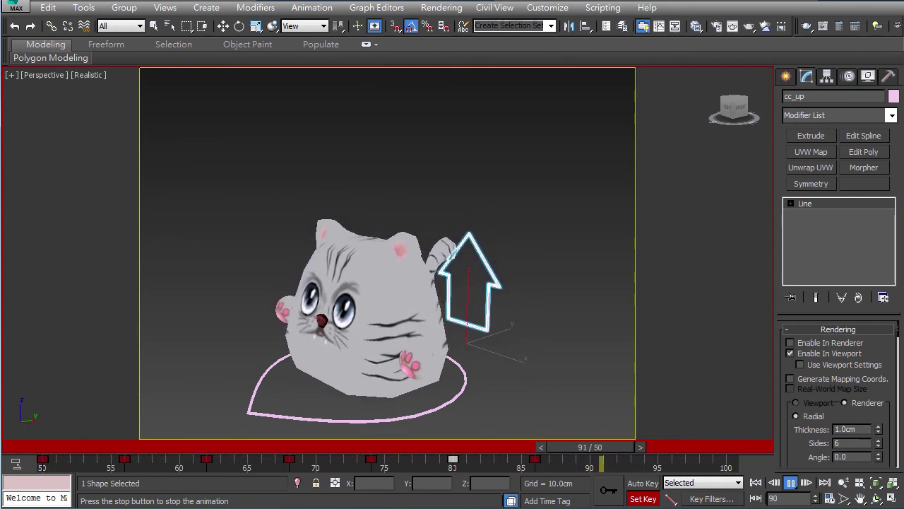
click(791, 483)
drag(656, 447, 57, 447)
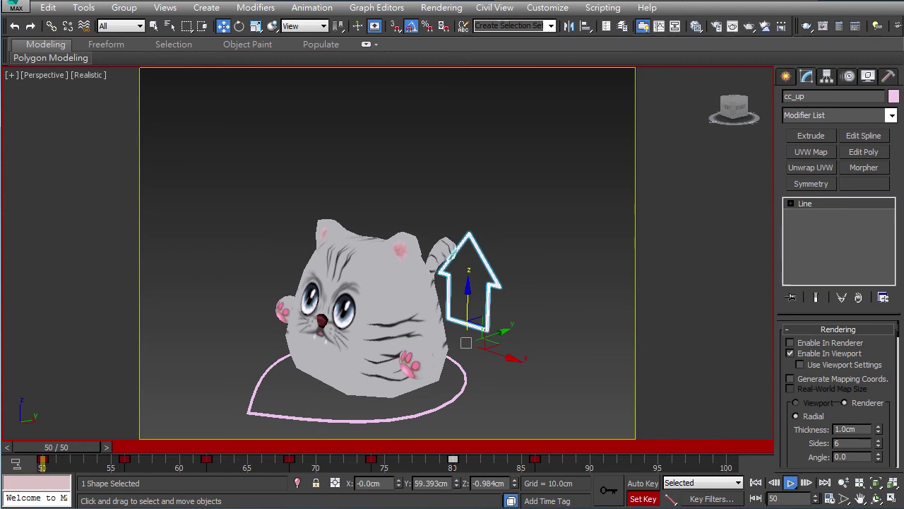
click(791, 482)
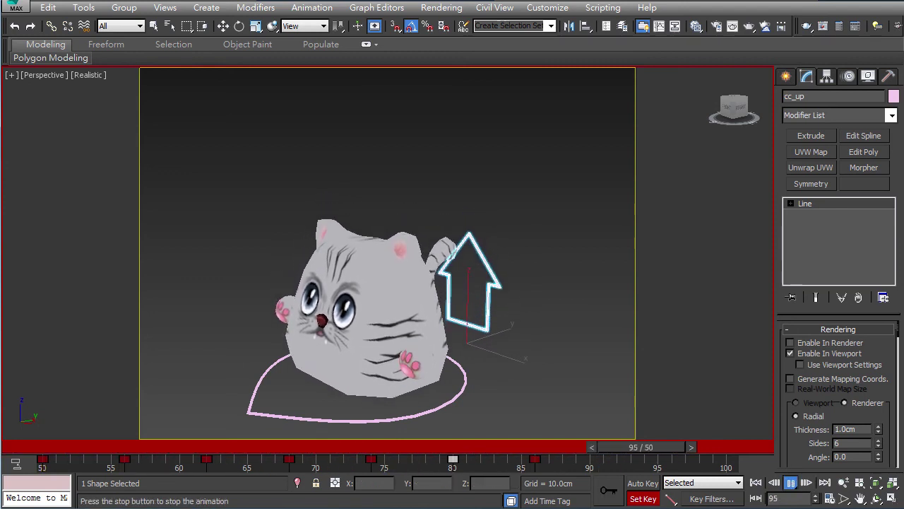
click(790, 483)
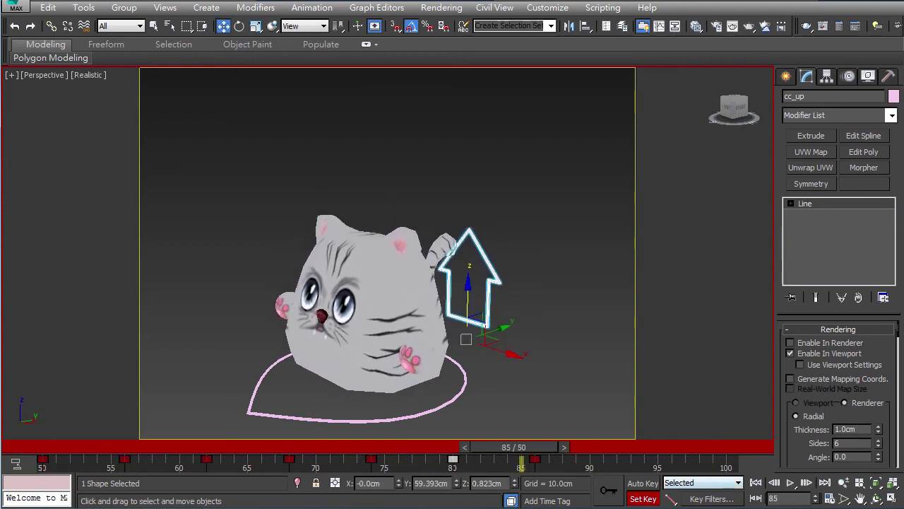
drag(513, 447, 57, 446)
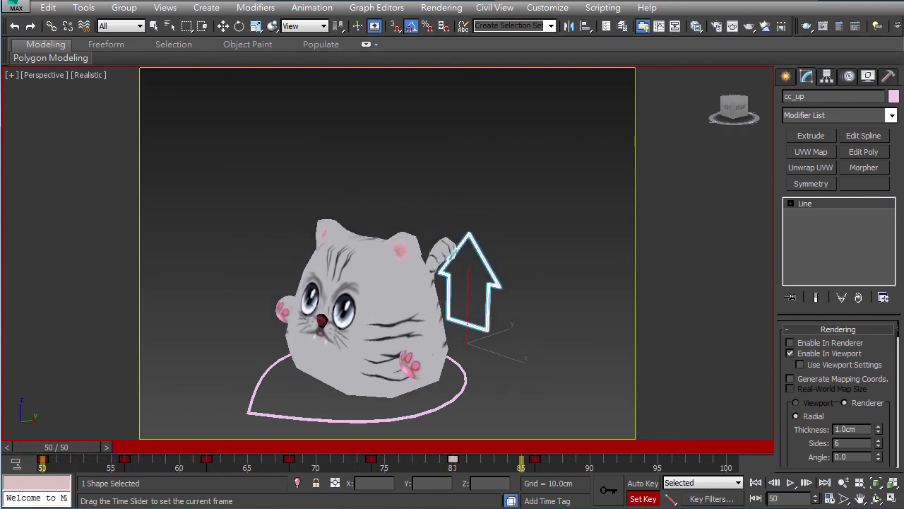
key(w)
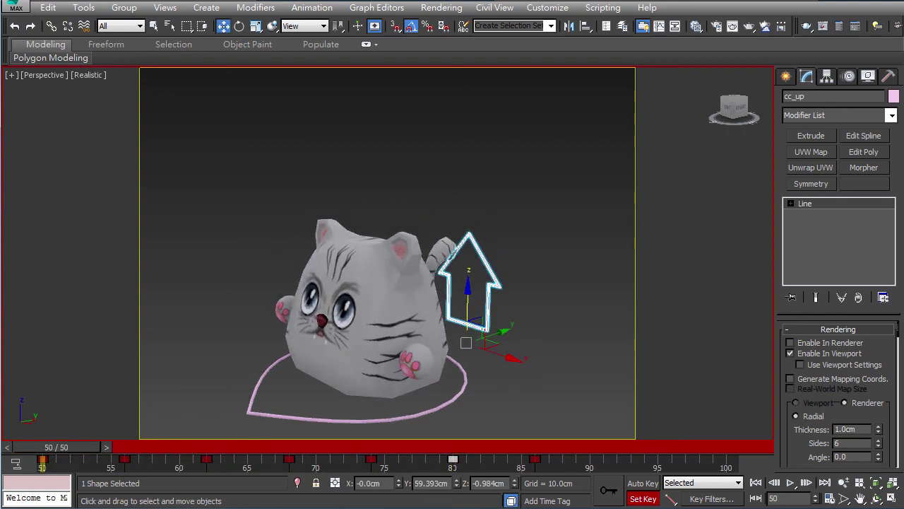
- Open the Curve Editor for cc_up, isolate the Z Position curve, and move the current time to frame 97
right_click(483, 317)
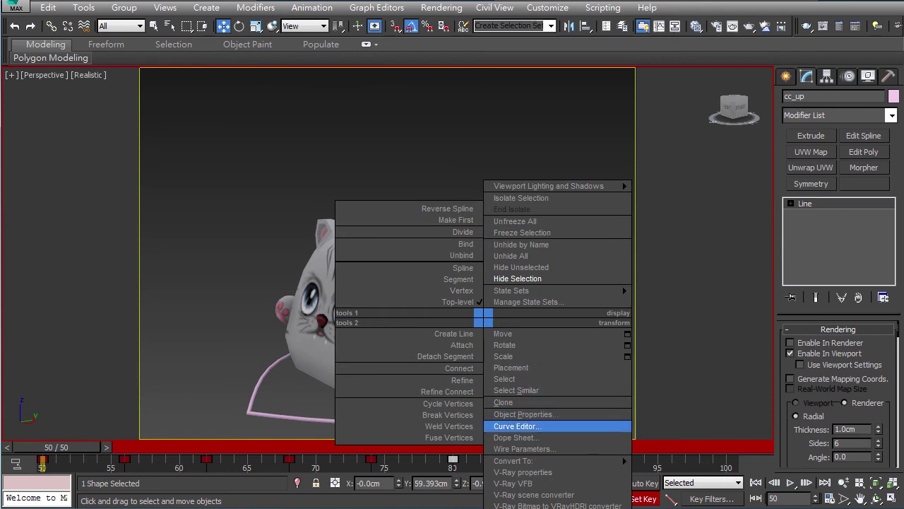
click(517, 426)
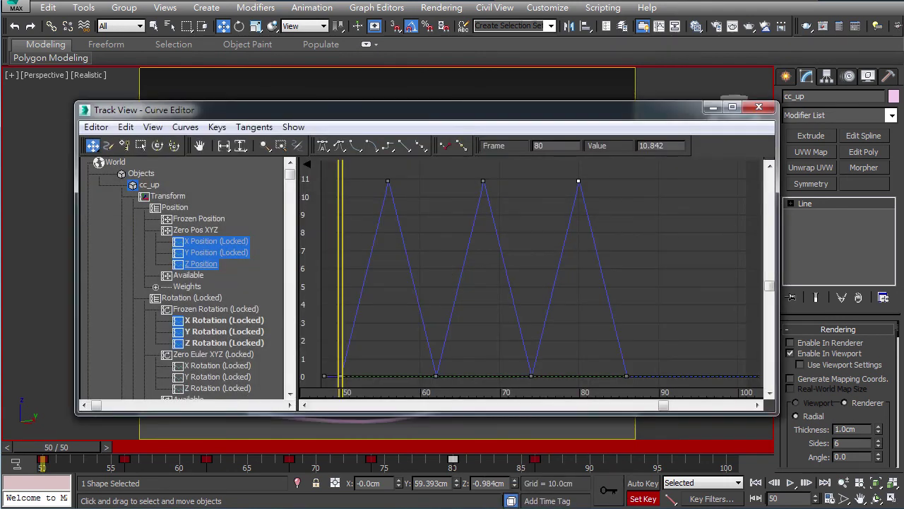
click(201, 264)
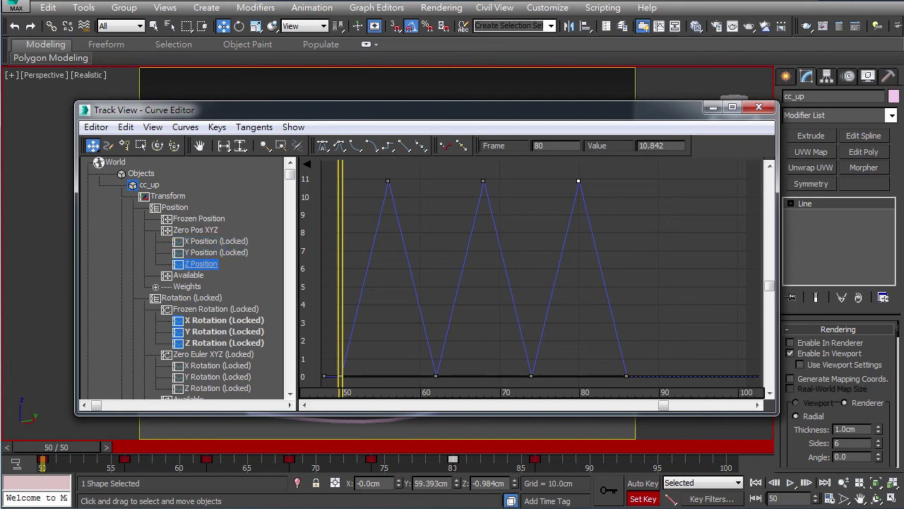
drag(57, 447, 666, 447)
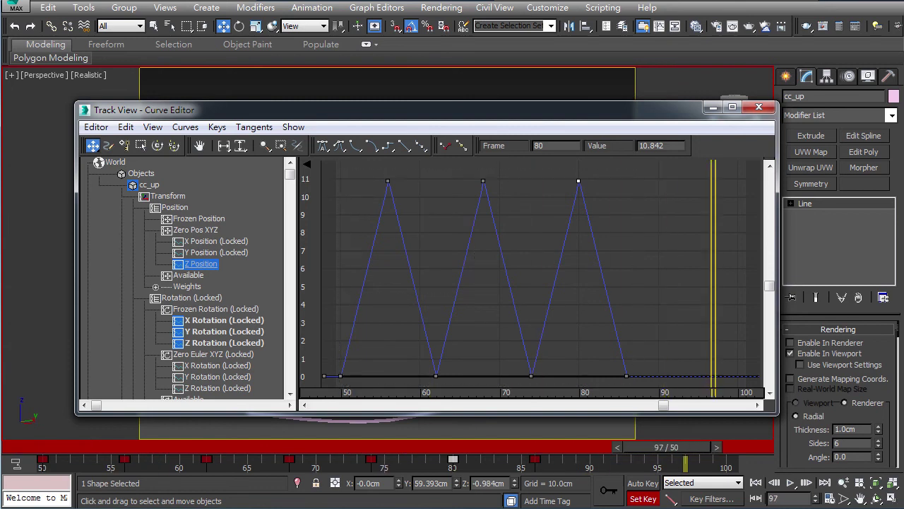
- Set the tangents of the three peak Z Position keys at frames 56, 68 and 80 to Auto
drag(332, 170, 646, 385)
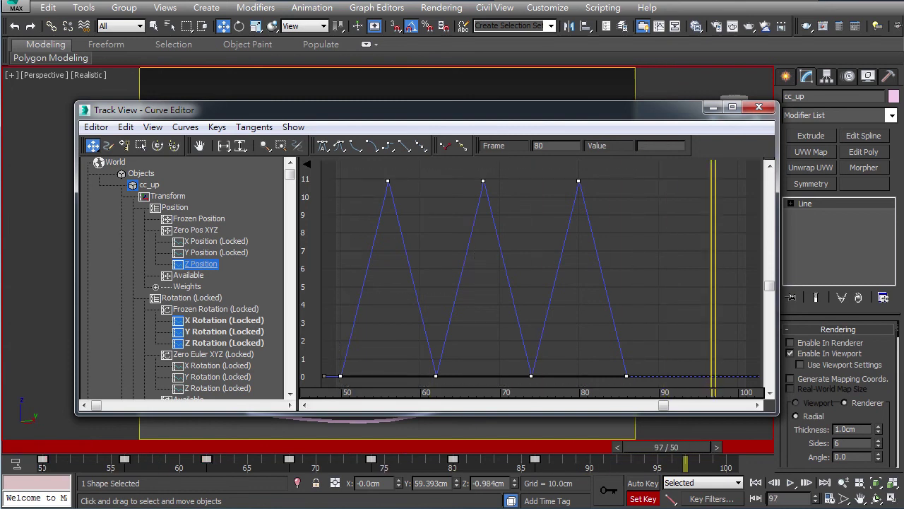
drag(364, 170, 608, 201)
click(323, 146)
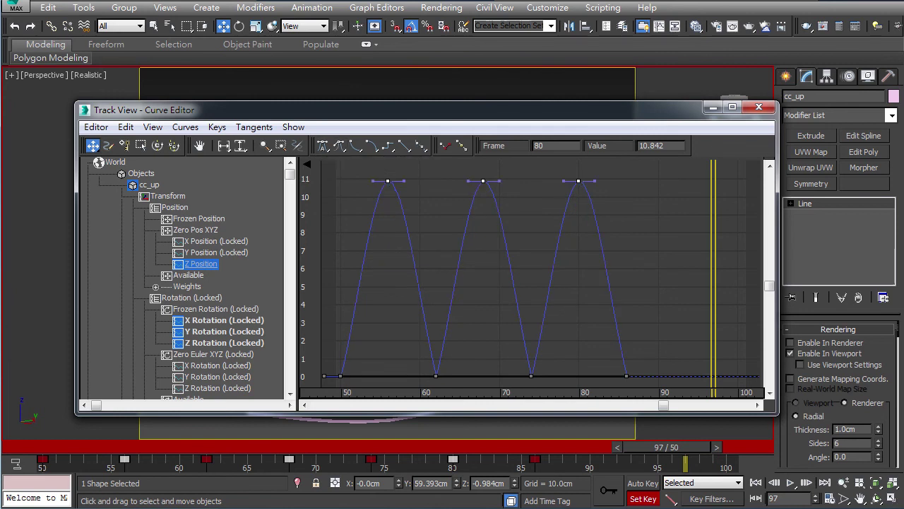
- Set the ground-level Z Position keys at frames 50, 62, 74 and 86 to Fast tangents, convert them to Spline, and close the Curve Editor
drag(332, 361, 639, 387)
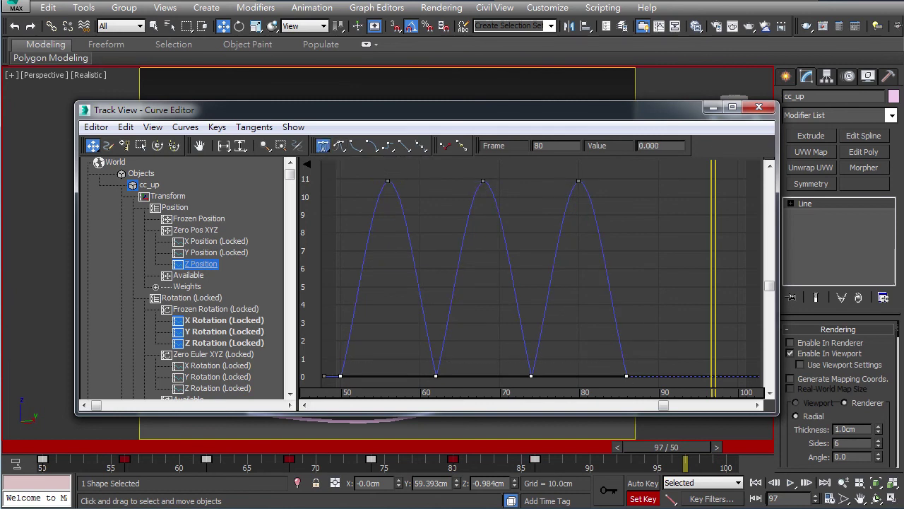
click(322, 145)
click(356, 146)
click(339, 145)
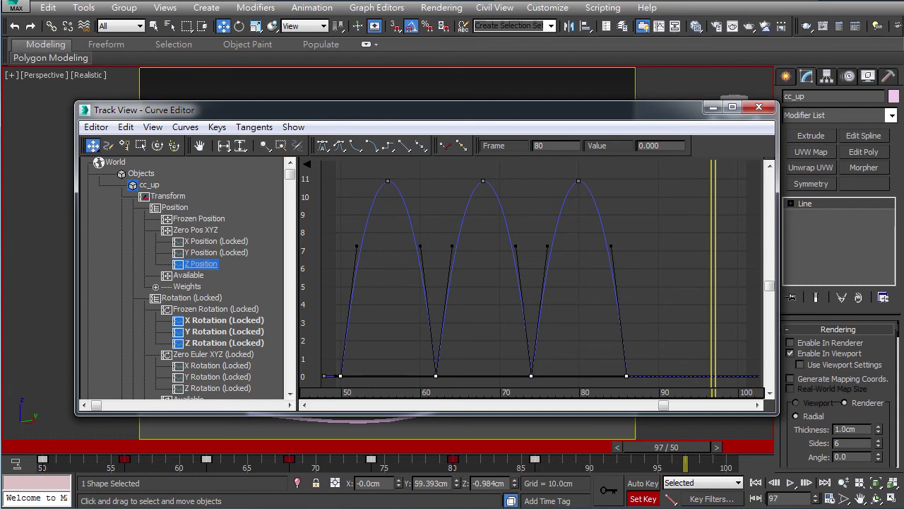
click(760, 107)
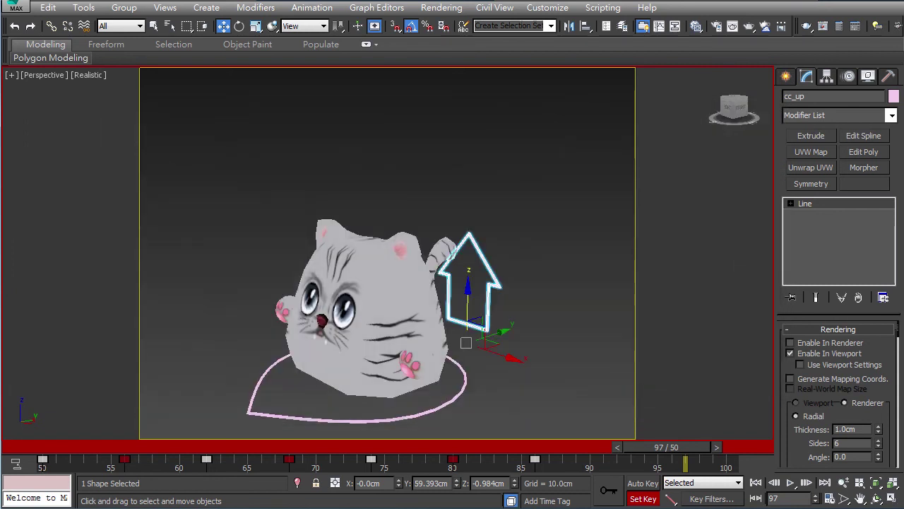
- Preview the hops from frame 50, shorten the active time segment to frames 50–86, and replay the motion
drag(670, 447, 55, 448)
click(791, 482)
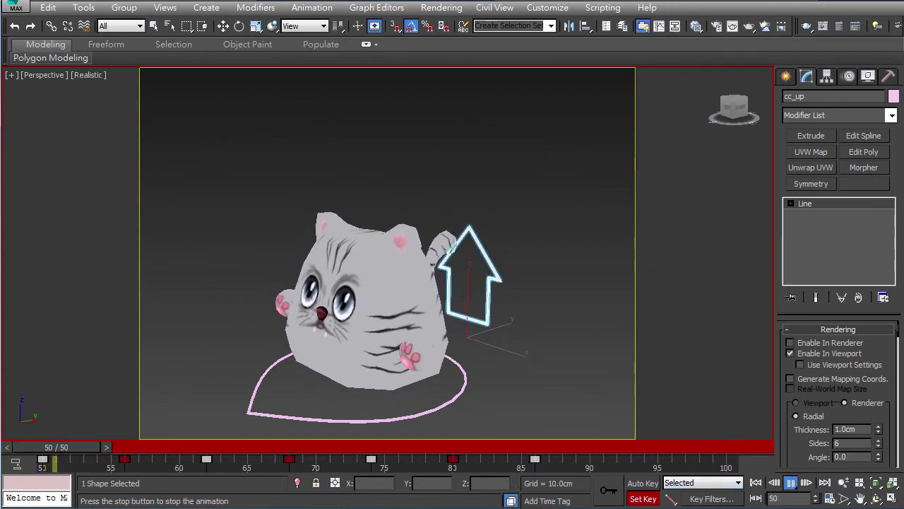
click(790, 483)
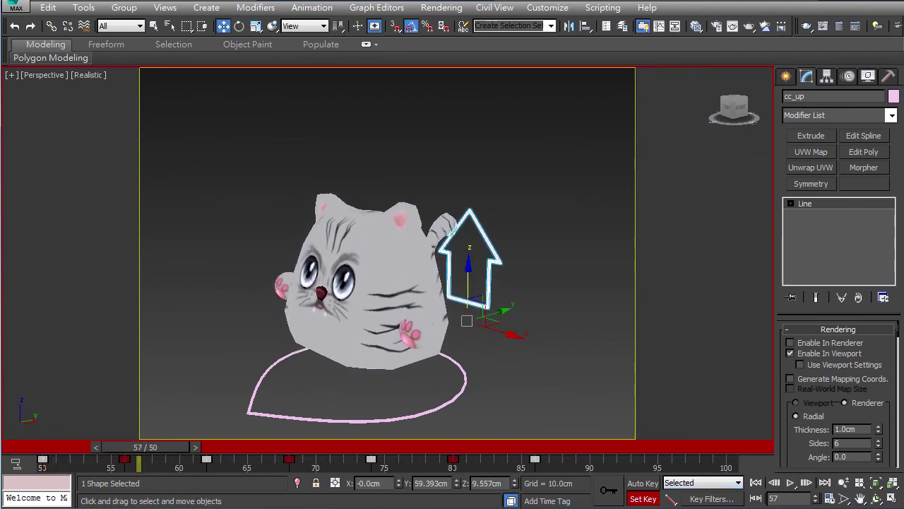
ctrl+alt+right_drag(576, 459, 756, 468)
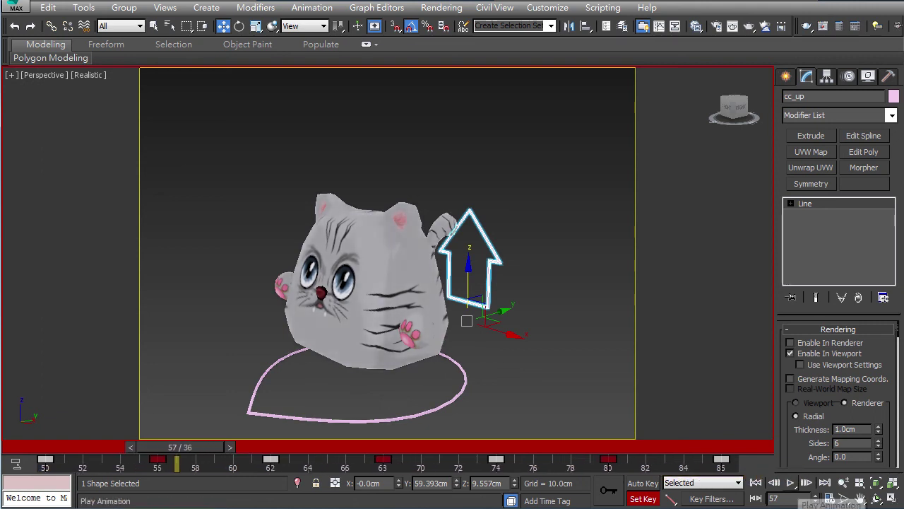
click(791, 483)
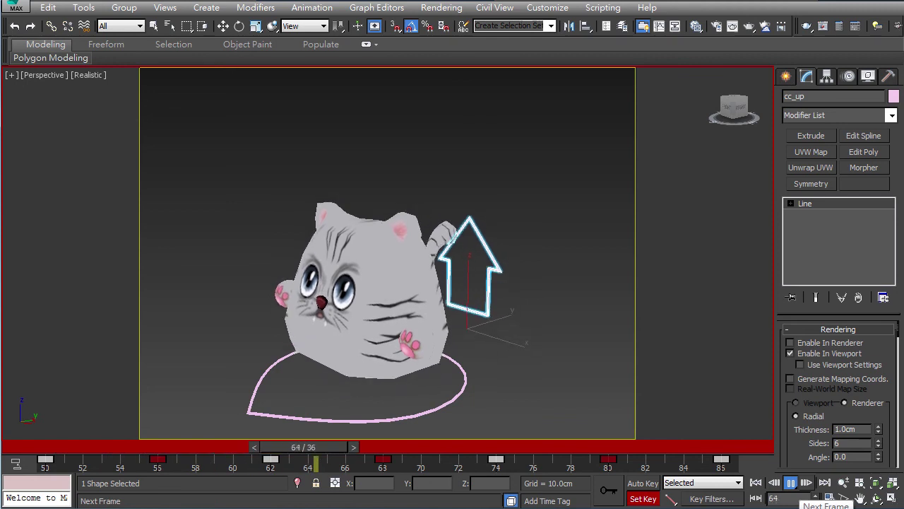